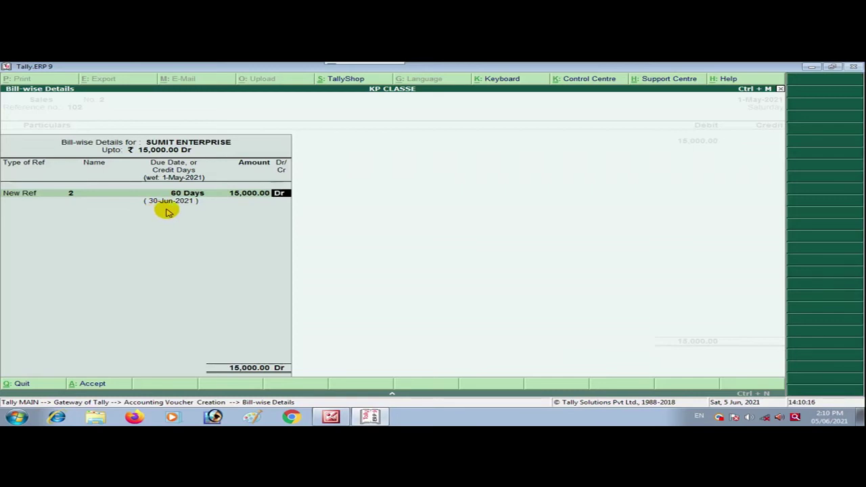
Step: Accept the bill-wise details with 60 credit days, credit SALES with 15,000.00 without allocating stock items, and save the sales voucher
{"action": "key", "text": "Return"}
{"action": "key", "text": "Return"}
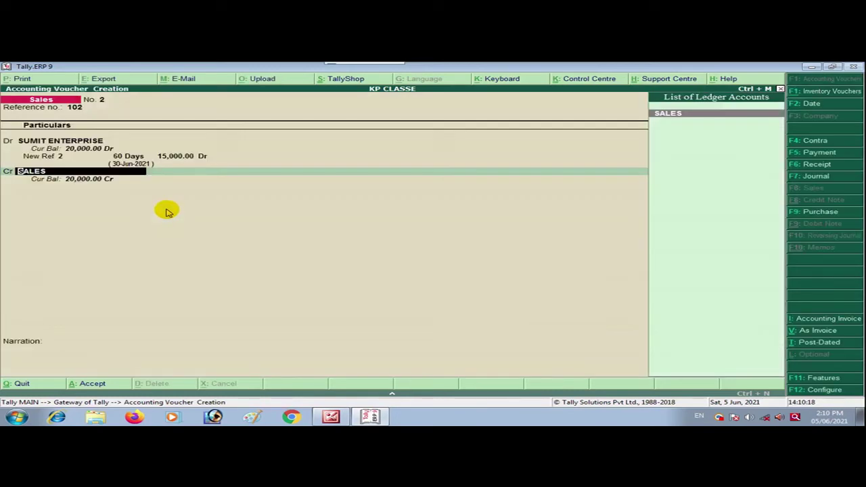
{"action": "key", "text": "Return"}
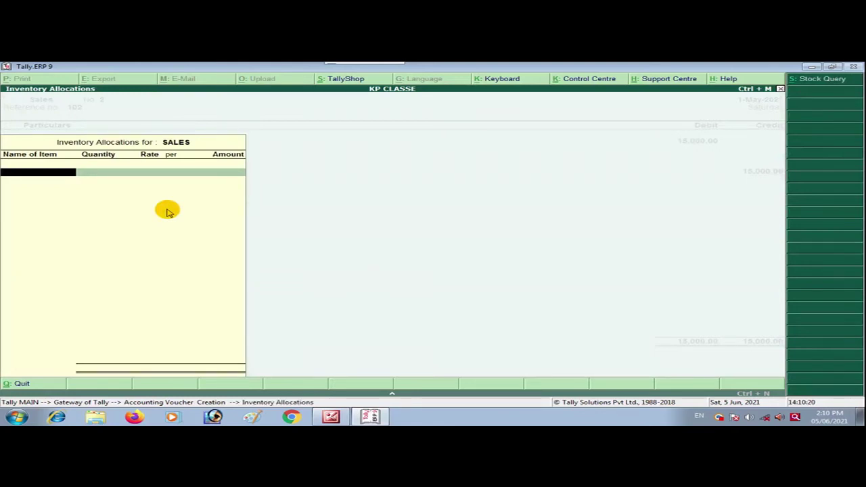
{"action": "key", "text": "Escape"}
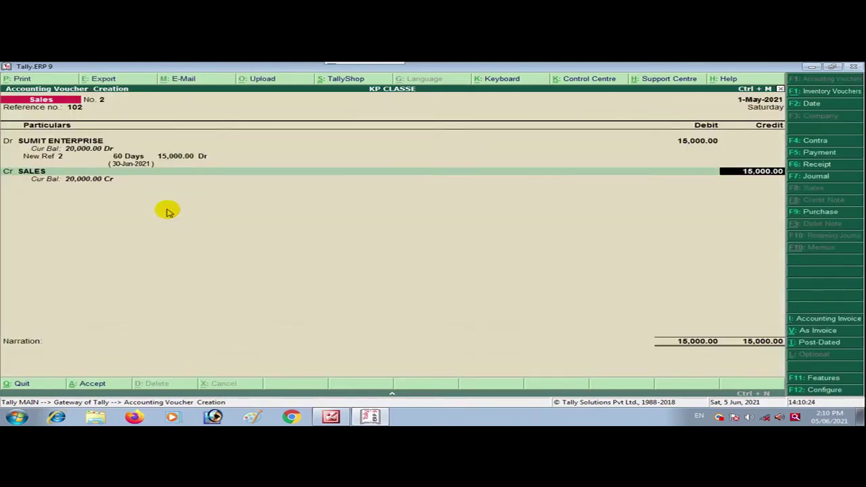
{"action": "key", "text": "ctrl+a"}
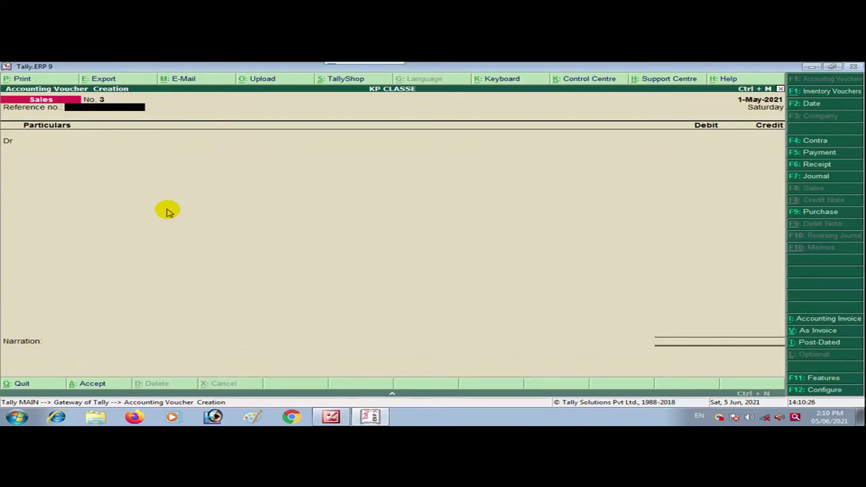
Step: Examine the transactions in the exercise question in Picture Manager and compare the blank sales voucher's invoice and voucher layouts in Tally
{"action": "key", "text": "alt+Tab"}
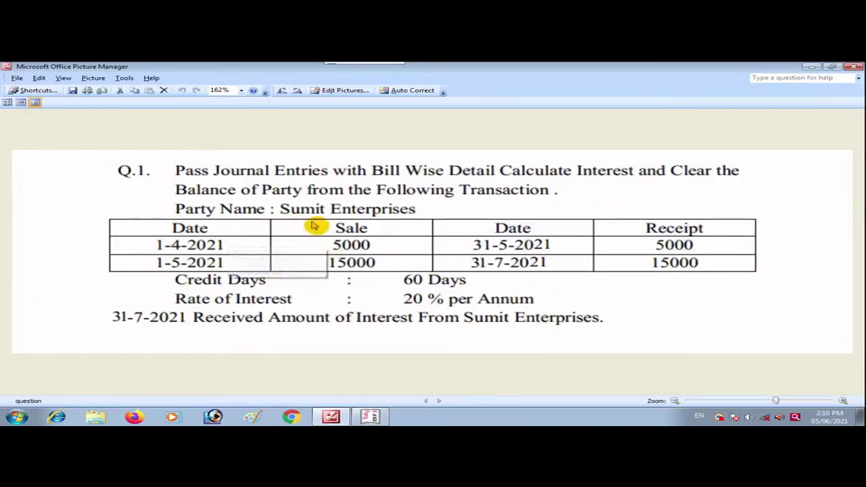
{"action": "key", "text": "alt+Tab"}
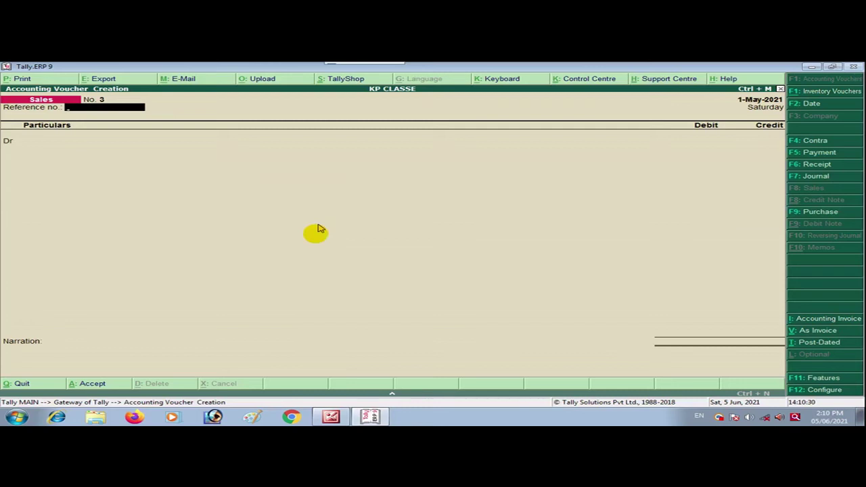
{"action": "key", "text": "alt+Tab"}
{"action": "key", "text": "alt+Tab"}
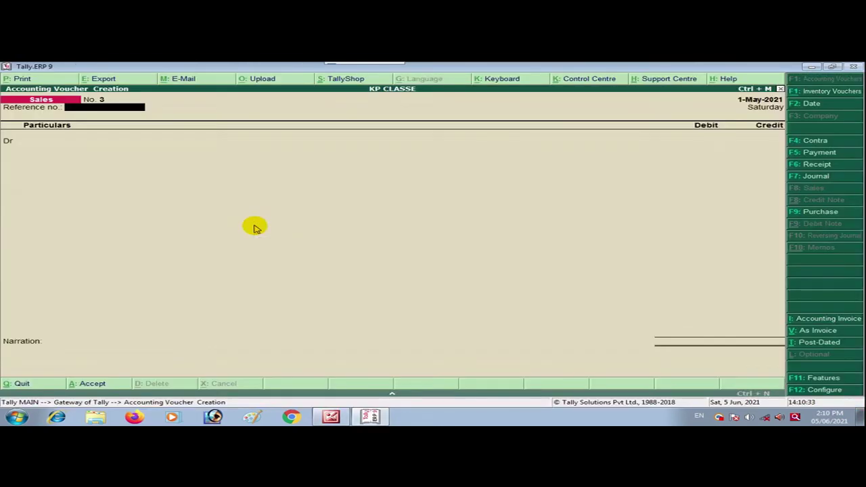
{"action": "key", "text": "ctrl+v"}
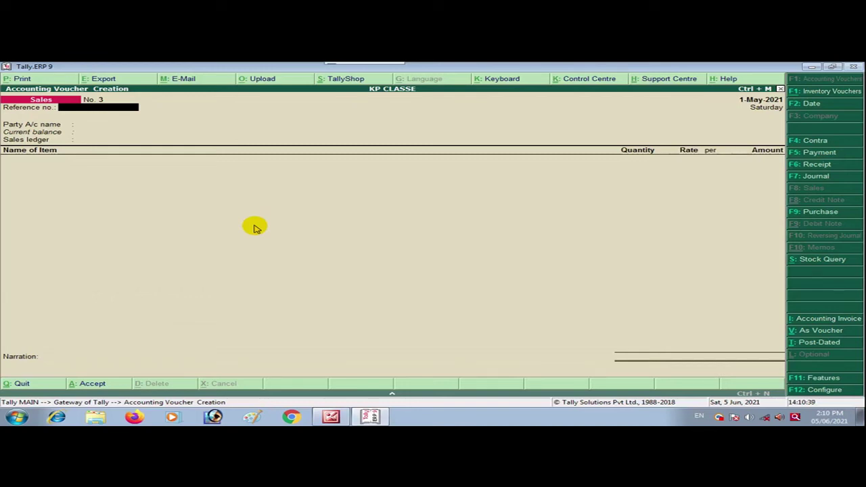
{"action": "key", "text": "ctrl+v"}
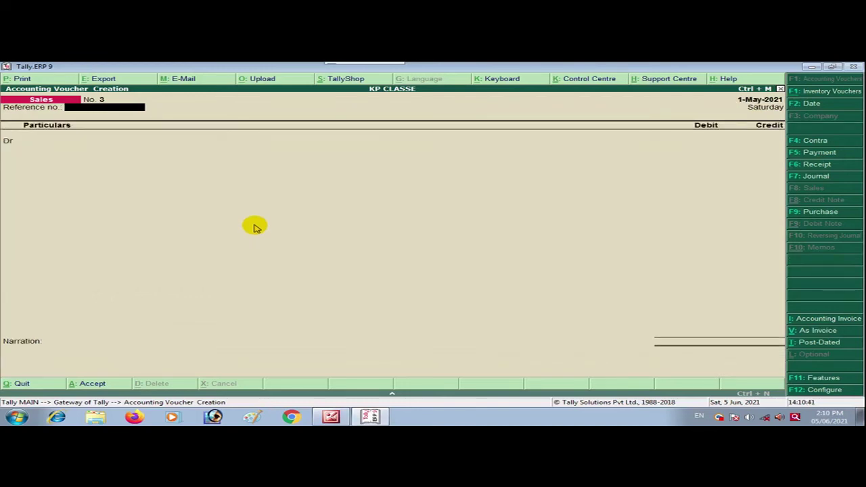
{"action": "key", "text": "alt+Tab"}
{"action": "key", "text": "alt+Tab"}
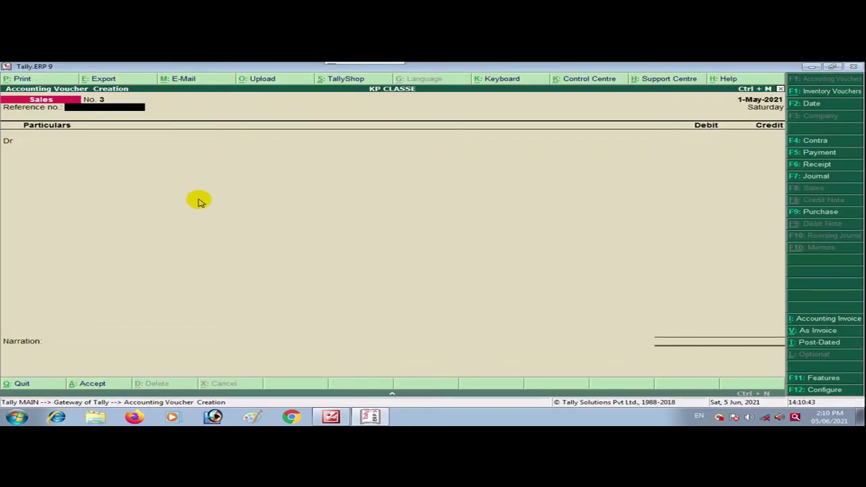
{"action": "key", "text": "alt+Tab"}
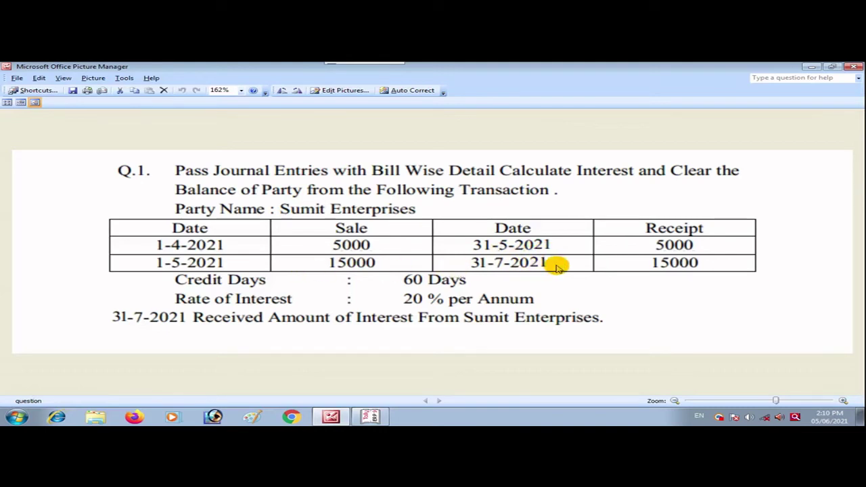
{"action": "key", "text": "alt+Tab"}
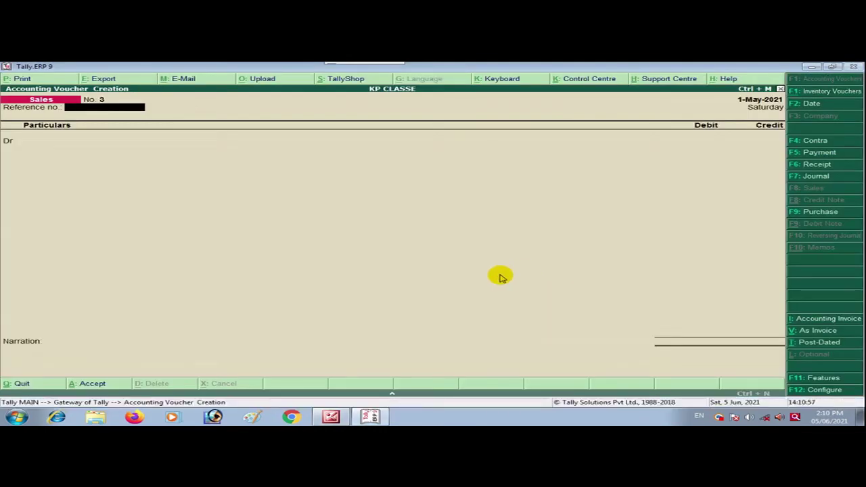
Step: Leave voucher entry and display the SUMIT ENTERPRISE ledger account with its bill-wise outstanding report
{"action": "key", "text": "Escape"}
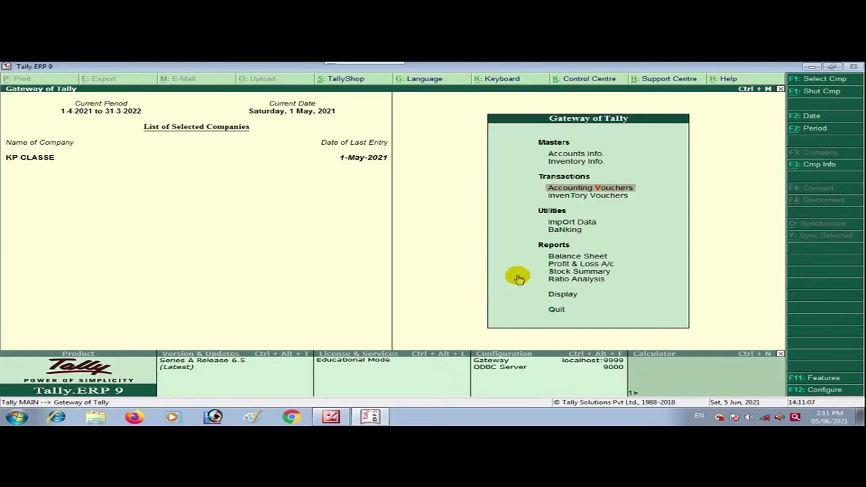
{"action": "left_click", "coordinate": [560, 293]}
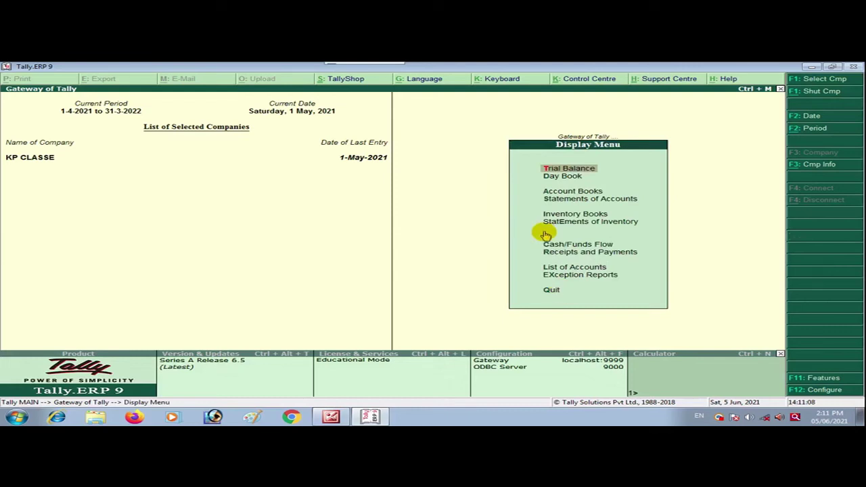
{"action": "key", "text": "a"}
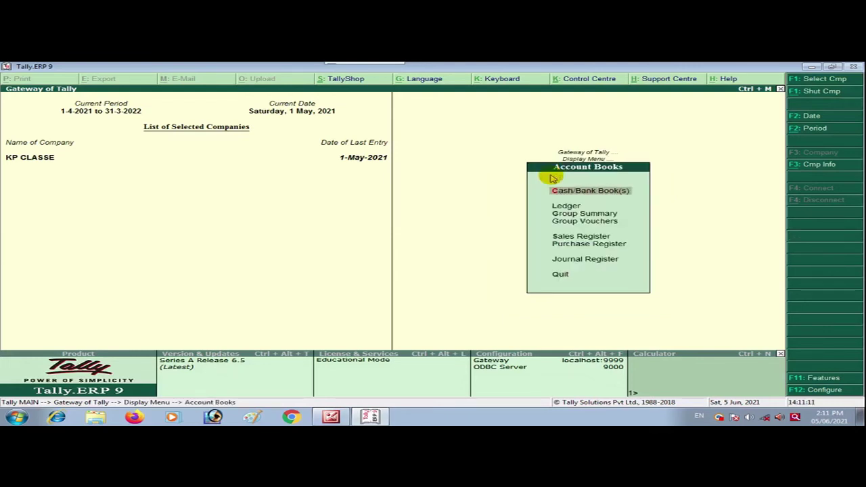
{"action": "key", "text": "Down"}
{"action": "key", "text": "Return"}
{"action": "key", "text": "Down"}
{"action": "key", "text": "Down"}
{"action": "key", "text": "Down"}
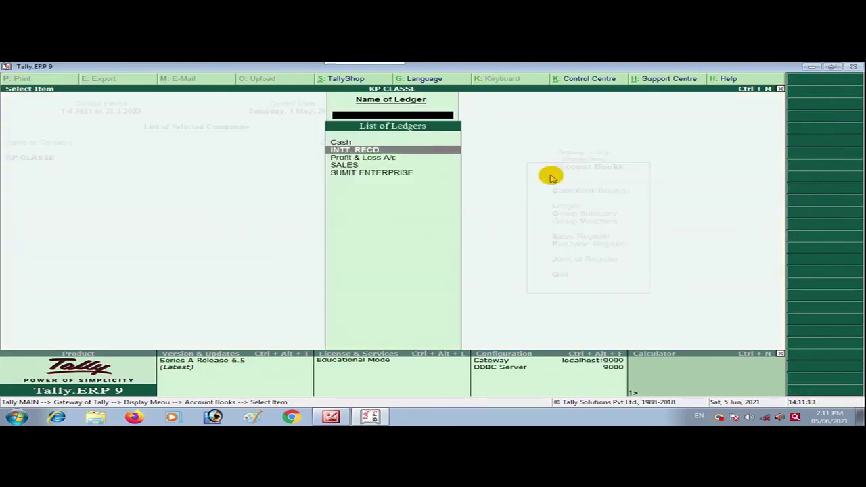
{"action": "key", "text": "Down"}
{"action": "key", "text": "Return"}
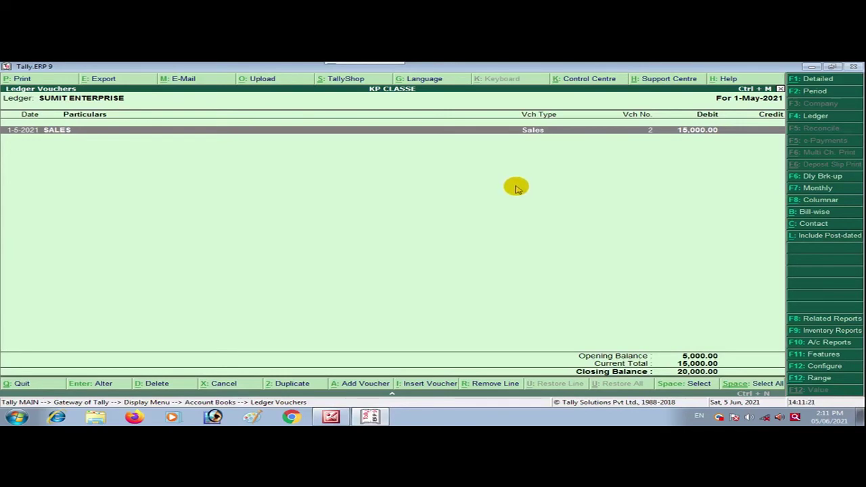
{"action": "key", "text": "alt+b"}
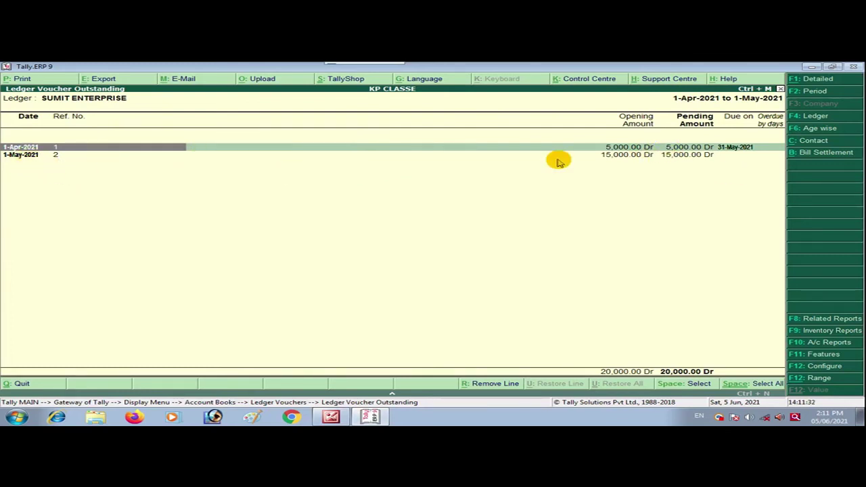
Step: Check the first receipt date in the question, and expand the 1-Apr-2021 bill to show its sales voucher line
{"action": "key", "text": "alt+Tab"}
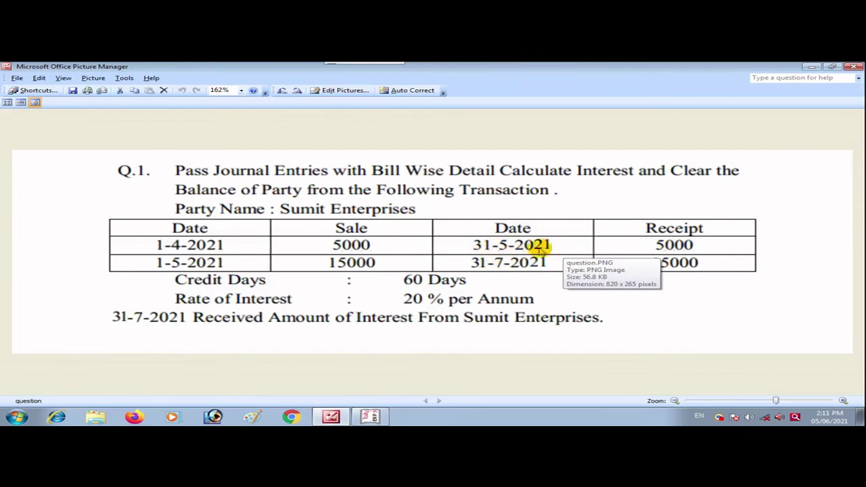
{"action": "key", "text": "alt+Tab"}
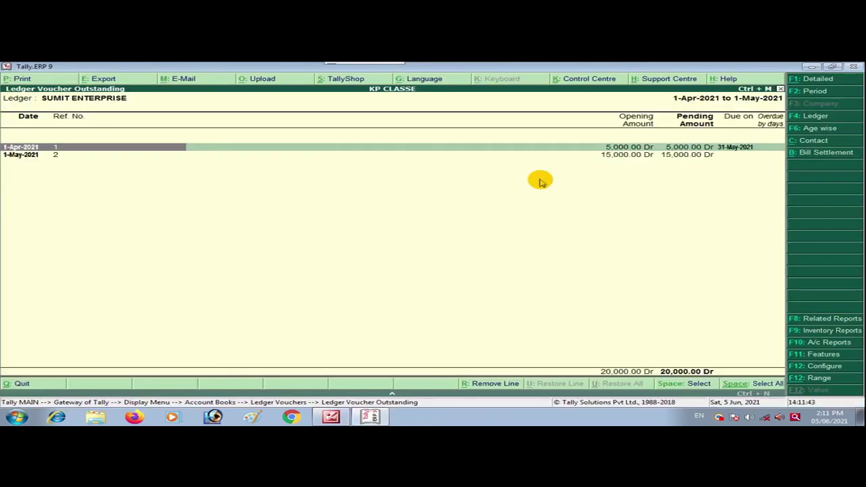
{"action": "key", "text": "shift+Return"}
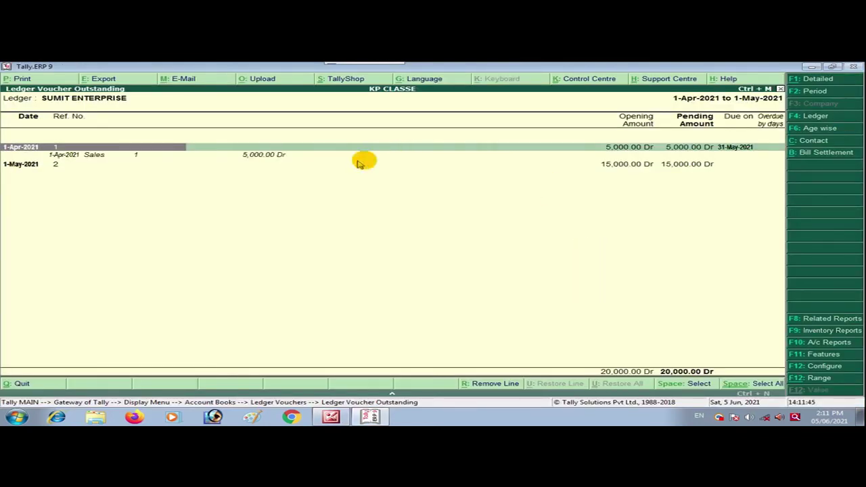
{"action": "key", "text": "Down"}
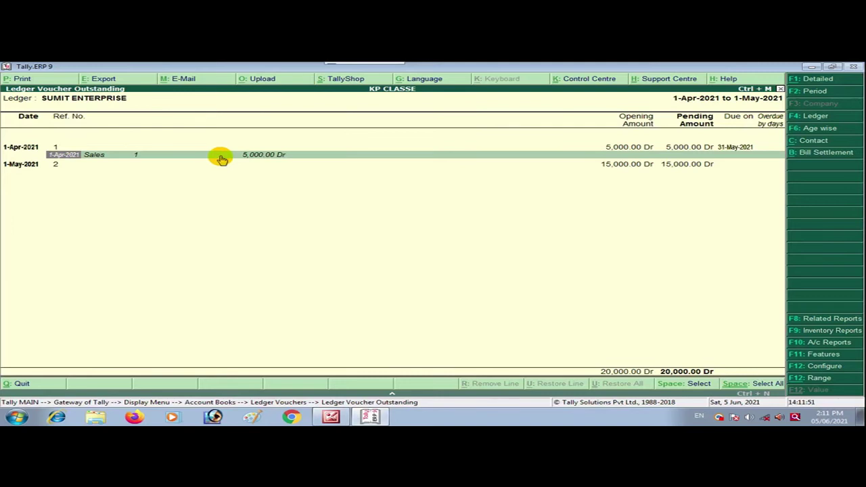
Step: Set the outstanding report's period end date to 31 May 2021, keeping 1-4-2021 as the start
{"action": "key", "text": "F2"}
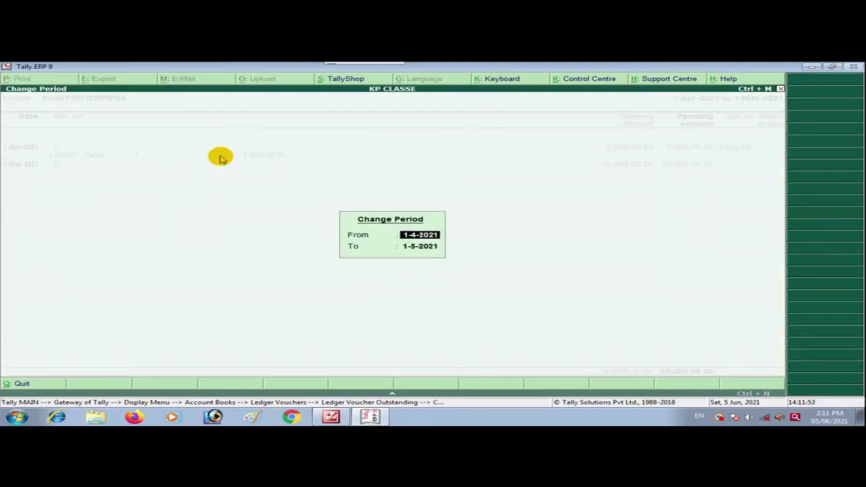
{"action": "key", "text": "Return"}
{"action": "type", "text": "310."}
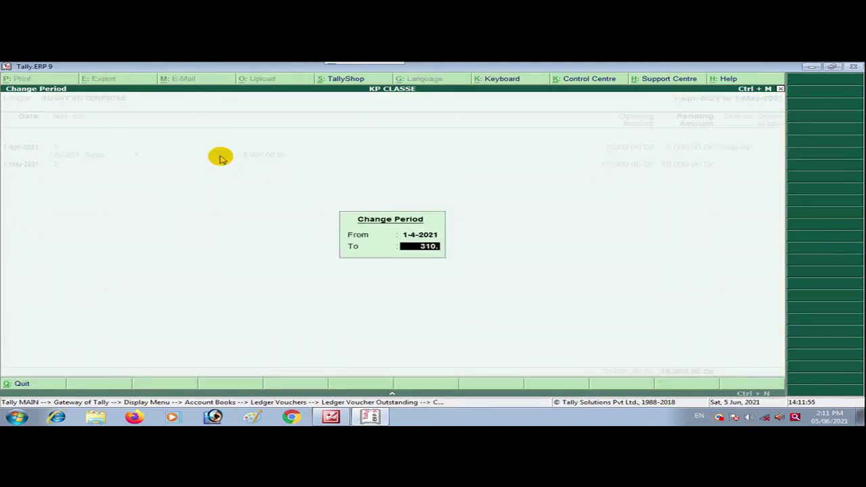
{"action": "key", "text": "BackSpace"}
{"action": "type", "text": ".005"}
{"action": "key", "text": "BackSpace"}
{"action": "key", "text": "BackSpace"}
{"action": "type", "text": "5"}
{"action": "key", "text": "Return"}
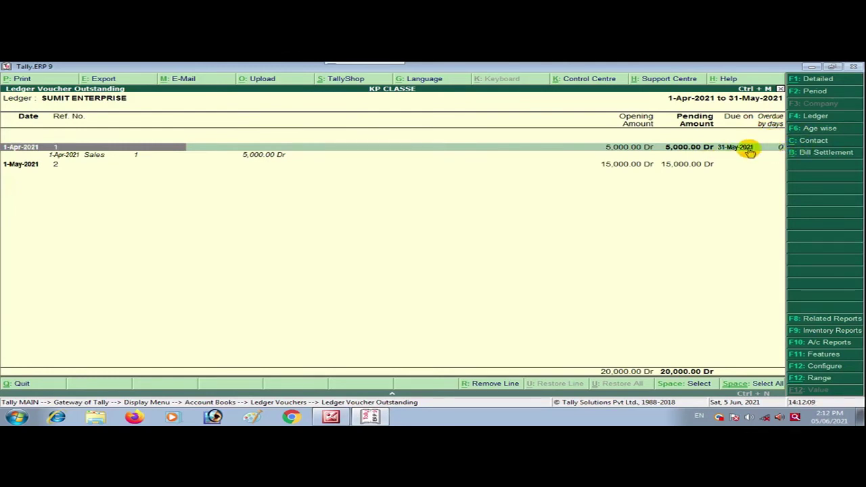
Step: Recheck the question's transactions, and insert a receipt voucher dated 31-5-21 from the sales line of the 1-Apr-2021 bill
{"action": "key", "text": "alt+Tab"}
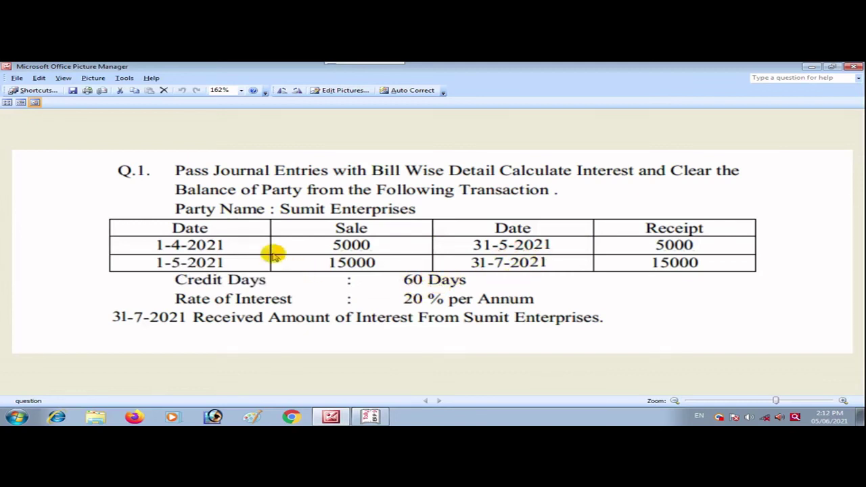
{"action": "key", "text": "alt+Tab"}
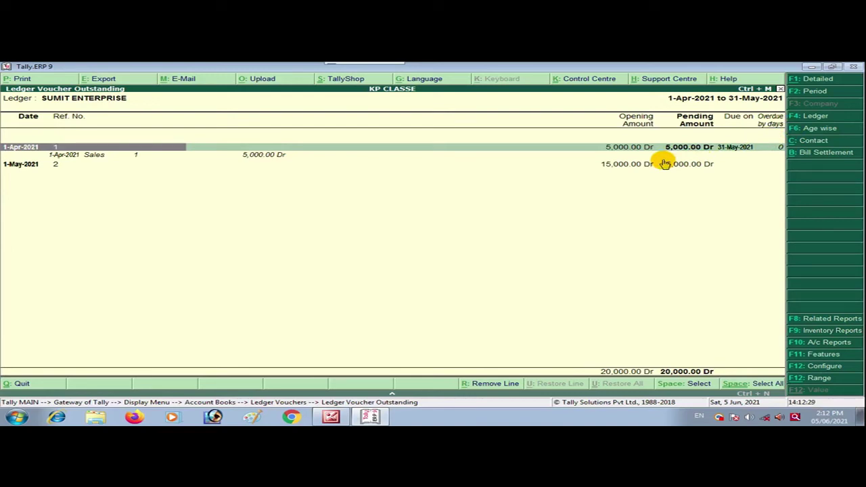
{"action": "key", "text": "Down"}
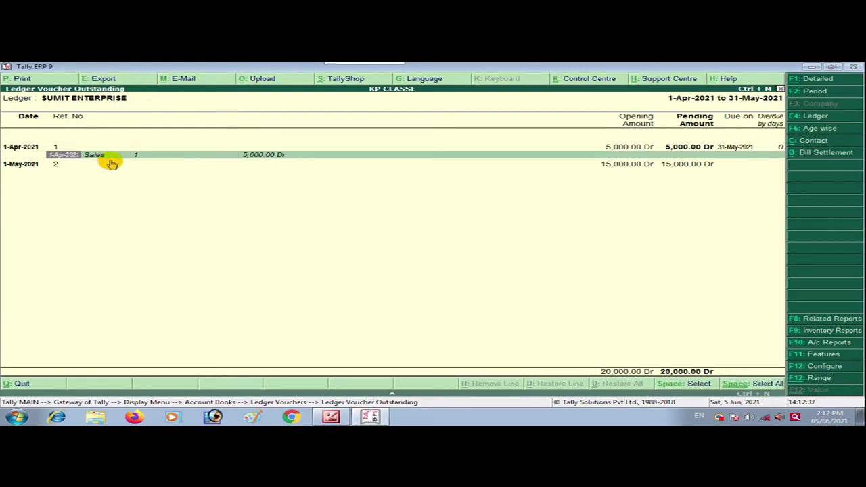
{"action": "key", "text": "alt+i"}
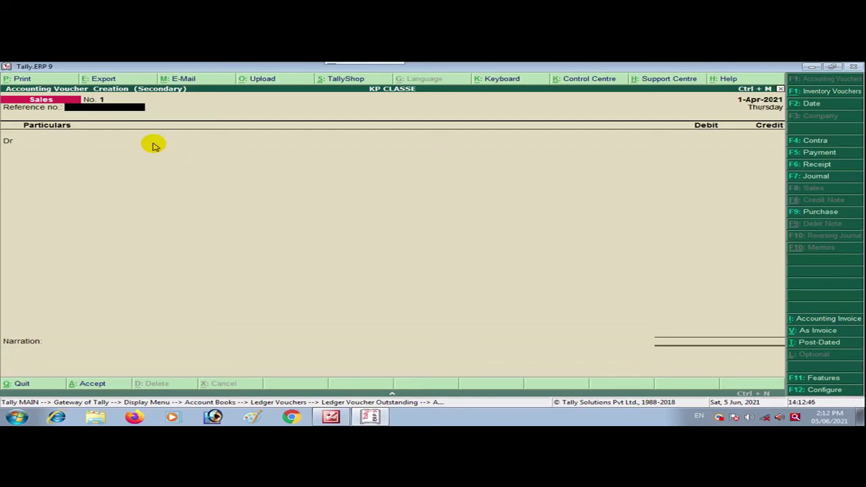
{"action": "key", "text": "F6"}
{"action": "key", "text": "F2"}
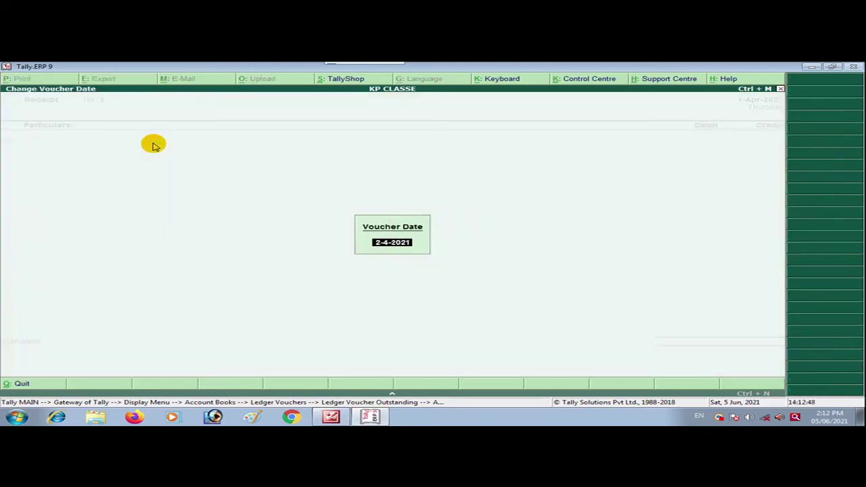
{"action": "type", "text": "3105"}
{"action": "key", "text": "BackSpace"}
{"action": "key", "text": "BackSpace"}
{"action": "key", "text": "BackSpace"}
{"action": "key", "text": "BackSpace"}
{"action": "type", "text": "31-5-21"}
{"action": "key", "text": "Return"}
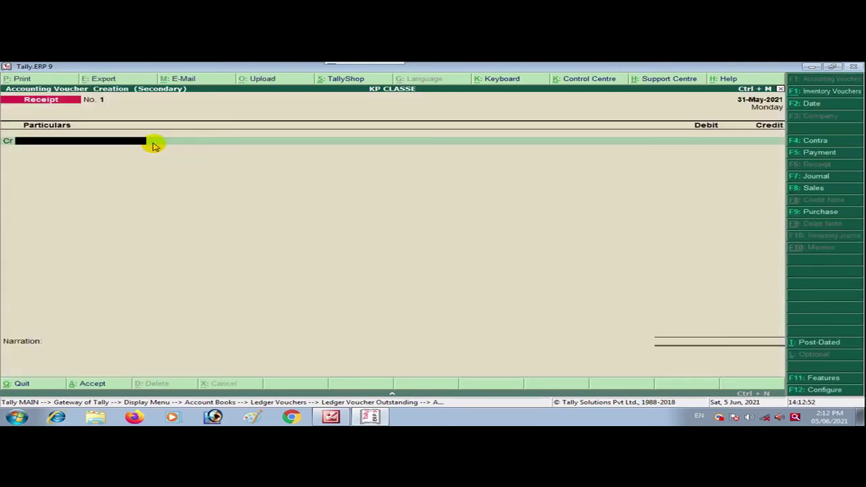
Step: Credit SUMIT ENTERPRISE with 5000 in the receipt voucher, checking the amount against the question
{"action": "type", "text": "SU"}
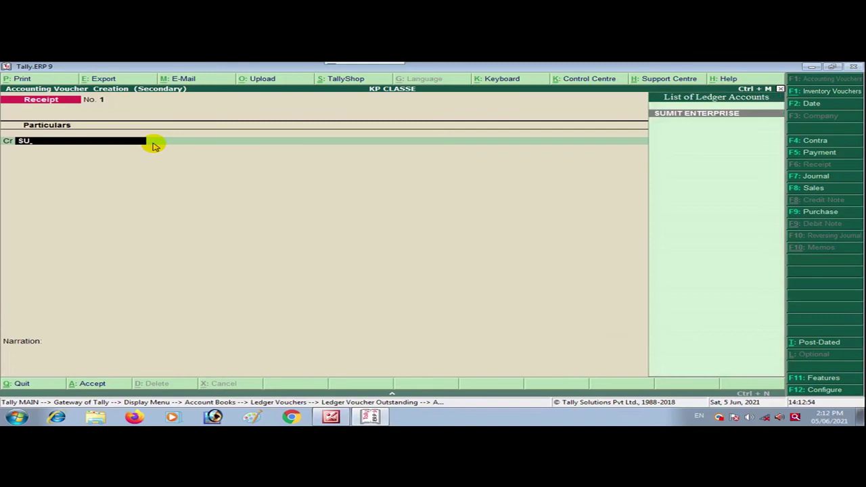
{"action": "key", "text": "Return"}
{"action": "key", "text": "alt+Tab"}
{"action": "key", "text": "alt+Tab"}
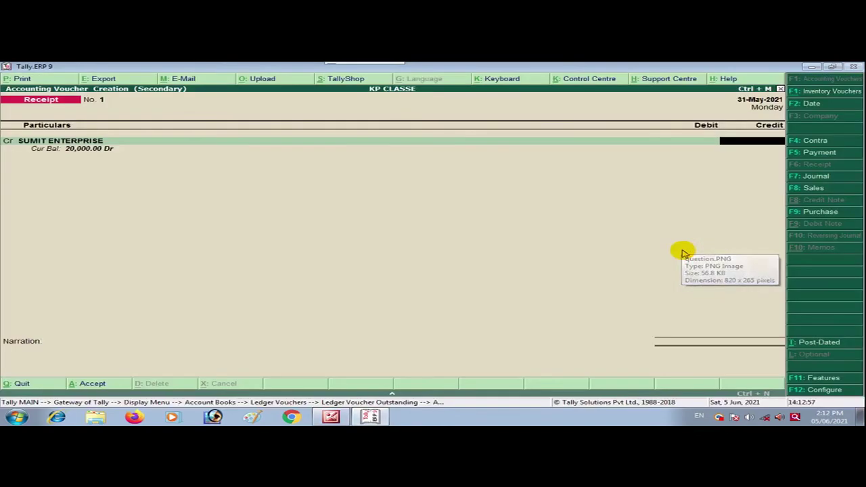
{"action": "type", "text": "5000"}
{"action": "key", "text": "Return"}
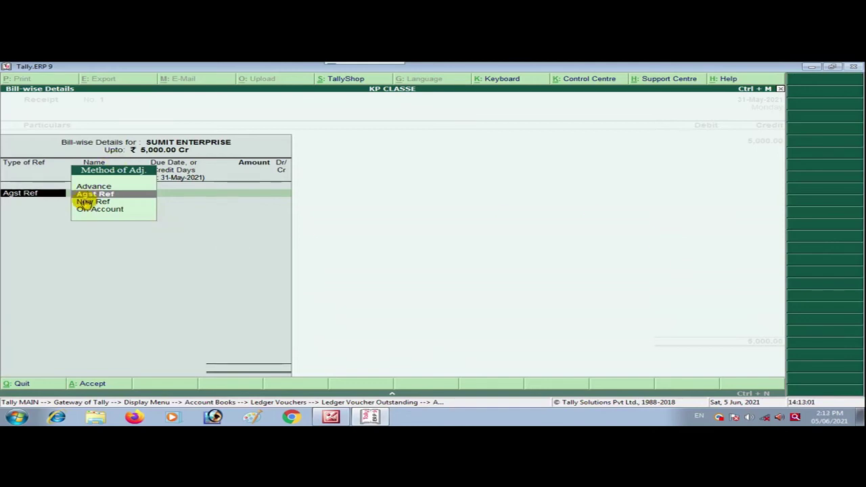
Step: Allocate the 5,000.00 receipt as Agst Ref to pending bill 1 dated 1-Apr-2021
{"action": "key", "text": "Down"}
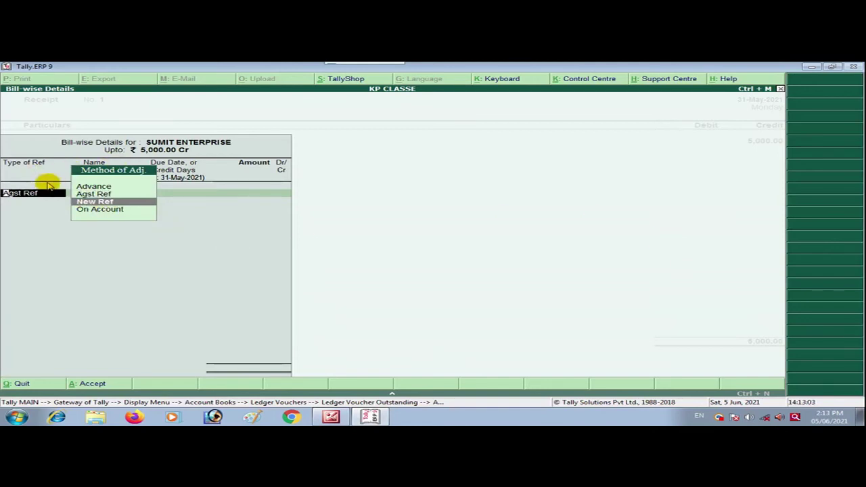
{"action": "key", "text": "Up"}
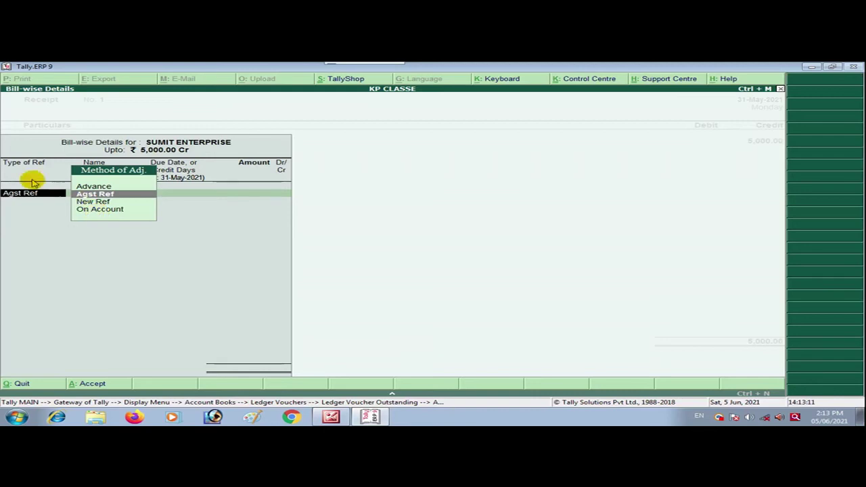
{"action": "key", "text": "Return"}
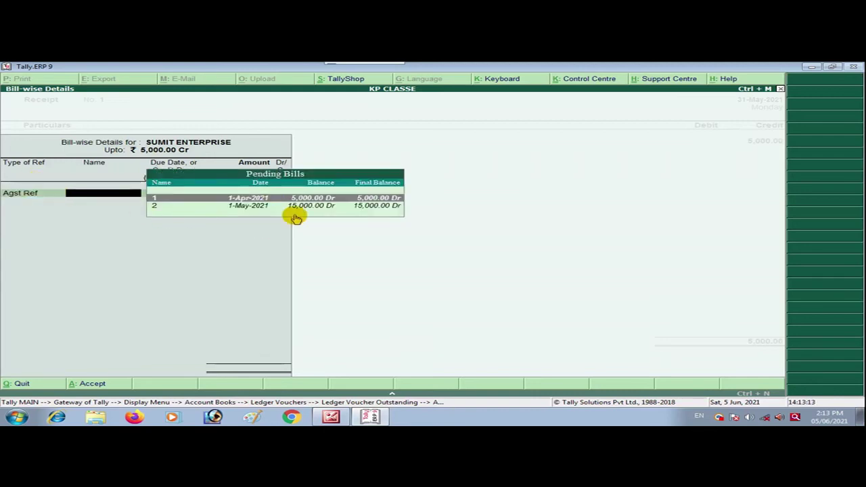
{"action": "key", "text": "Down"}
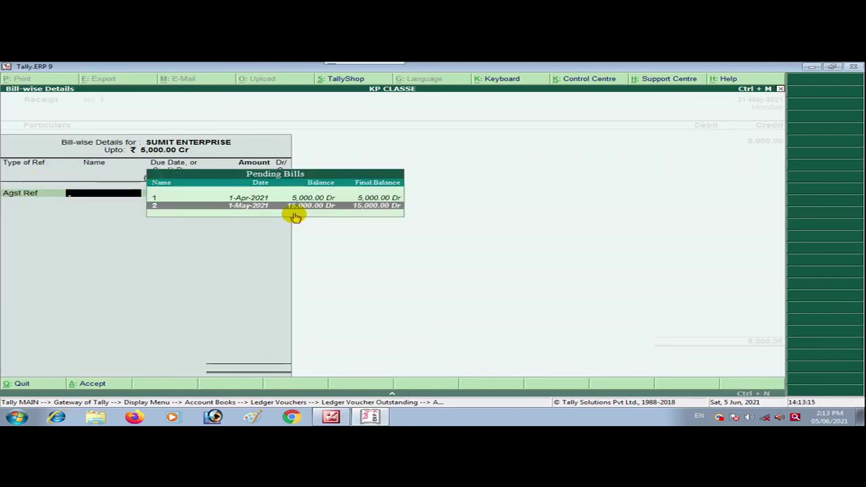
{"action": "key", "text": "Up"}
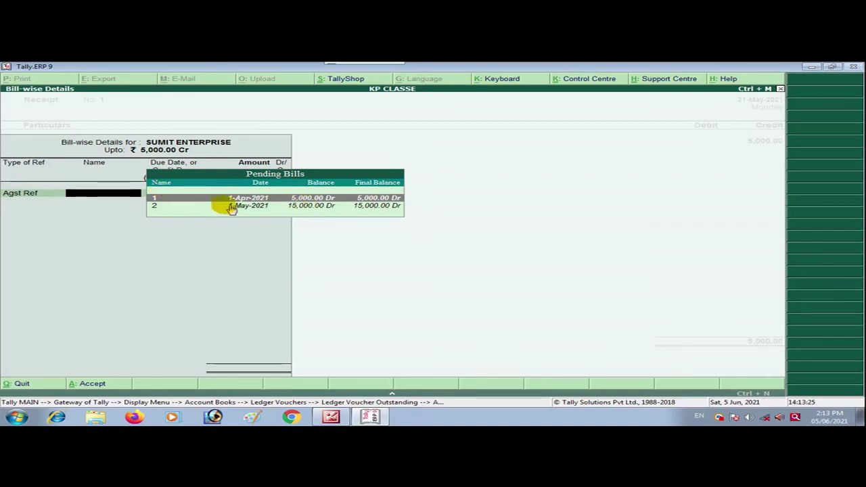
{"action": "key", "text": "Return"}
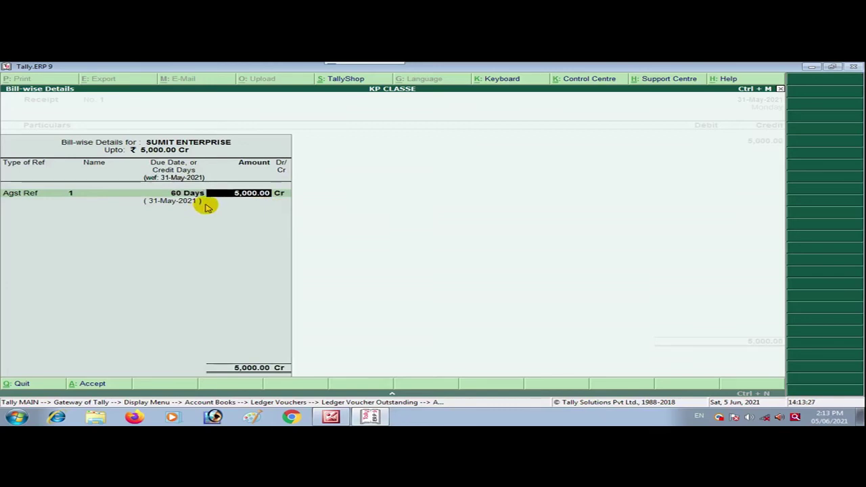
{"action": "key", "text": "Return"}
{"action": "key", "text": "Return"}
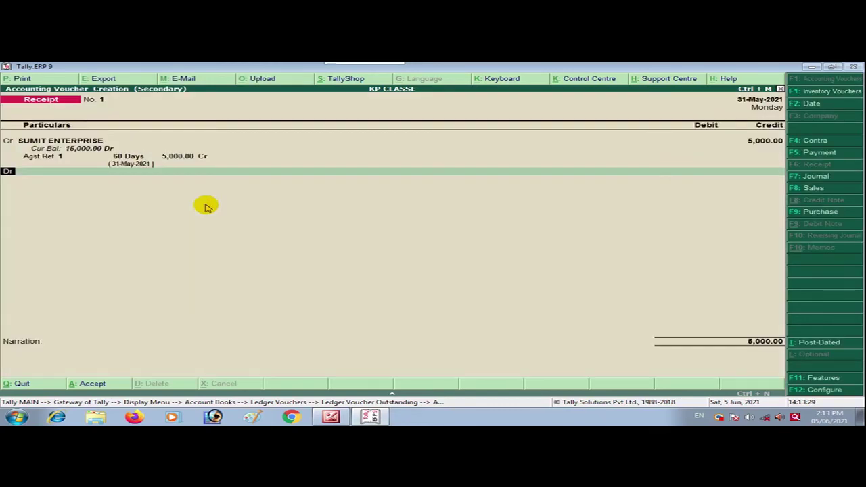
Step: Debit Cash with 5,000.00 and save the receipt voucher
{"action": "key", "text": "Return"}
{"action": "key", "text": "Return"}
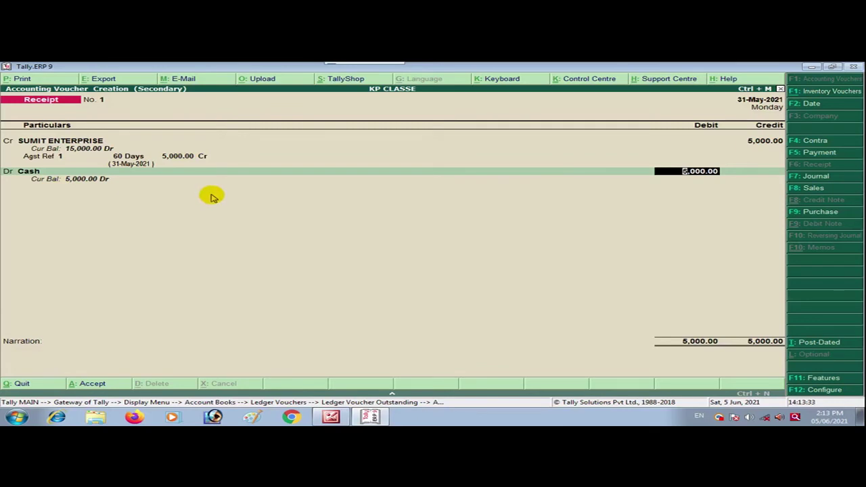
{"action": "key", "text": "ctrl+a"}
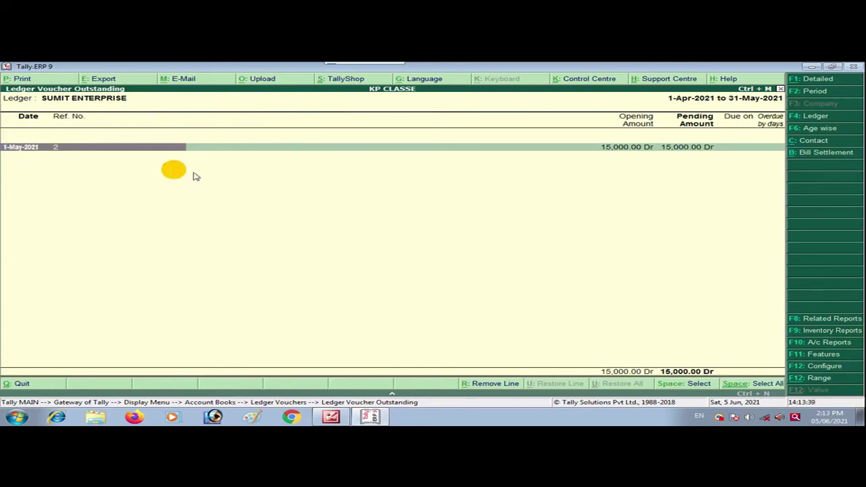
Step: Expand the 1-May-2021 bill to show its sales voucher line, and check the second receipt date in the question
{"action": "key", "text": "alt+F1"}
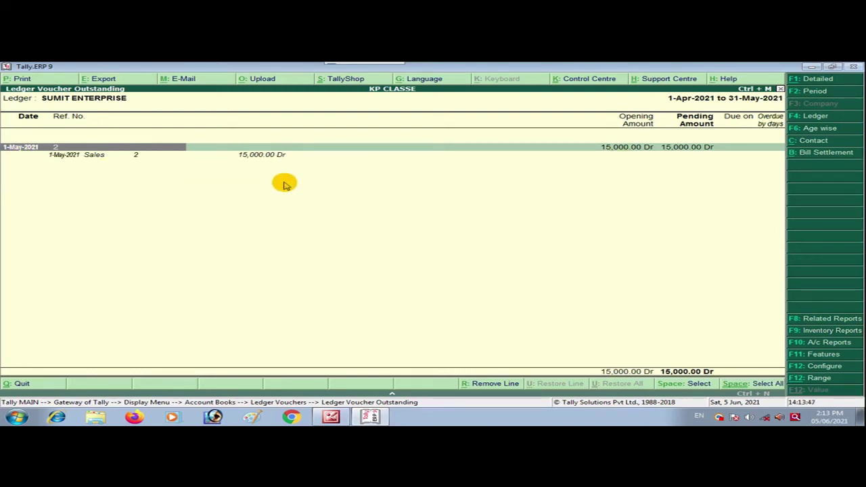
{"action": "key", "text": "Down"}
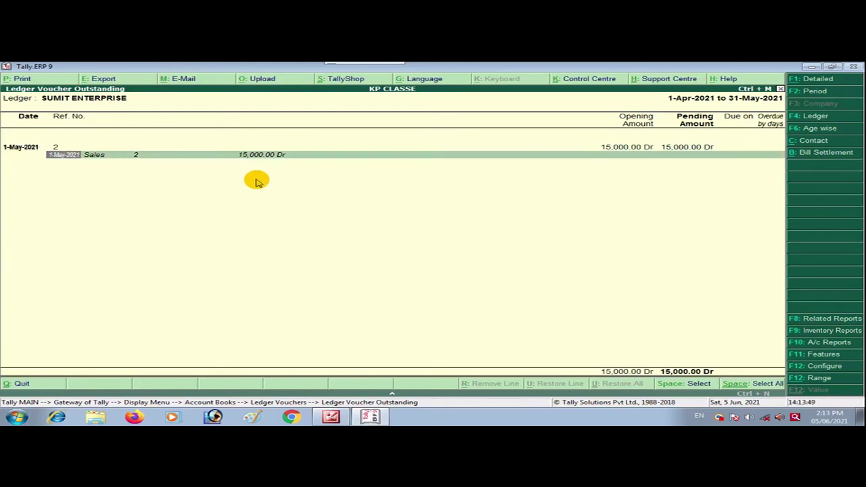
{"action": "left_click", "coordinate": [341, 417]}
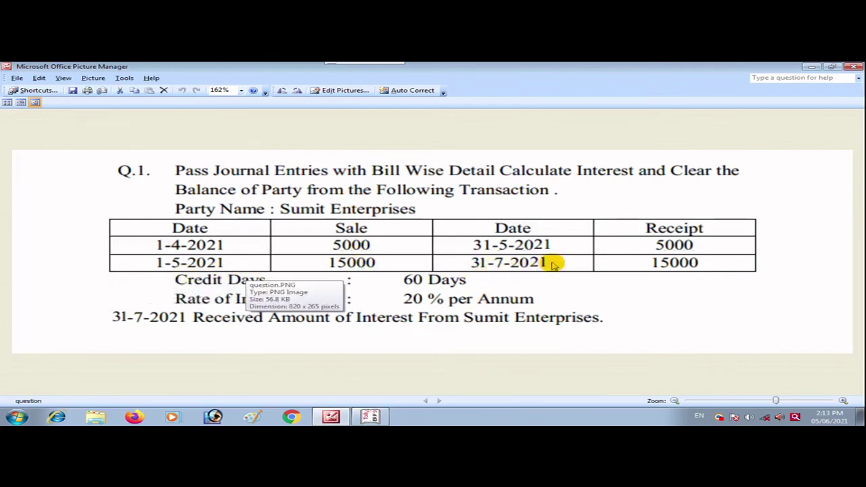
{"action": "key", "text": "alt+Tab"}
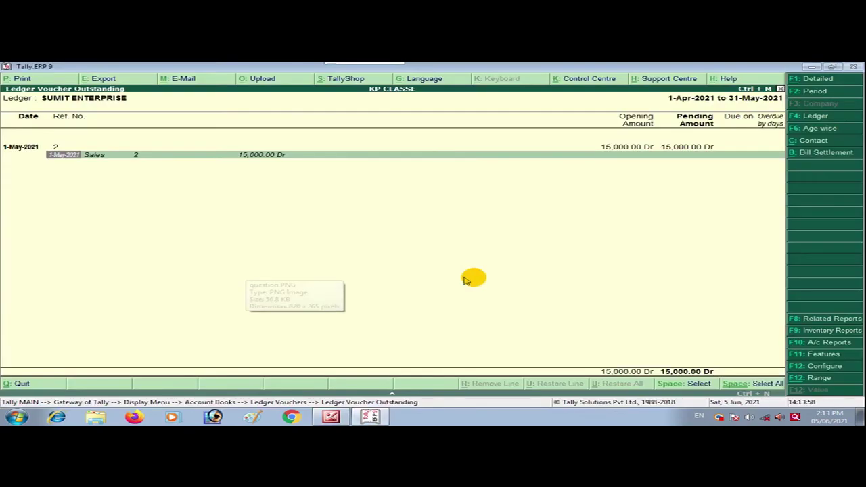
Step: Set the outstanding report's period from 1-5-21 to 31-7-21
{"action": "key", "text": "alt+f2"}
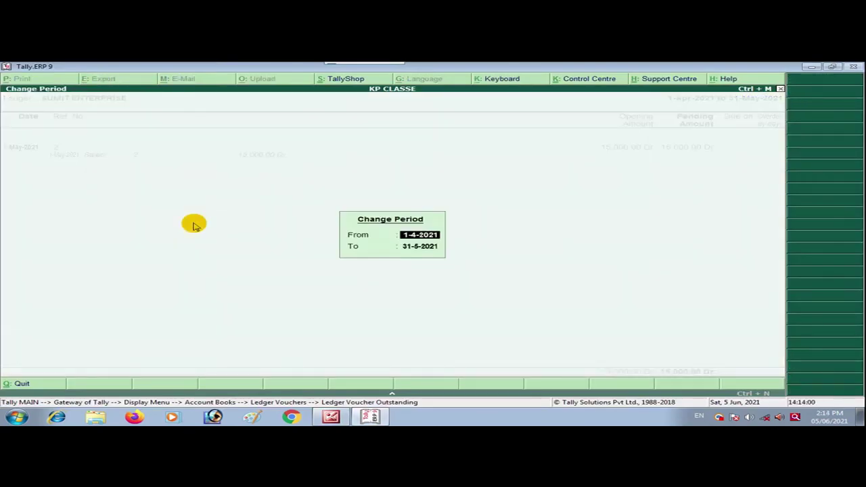
{"action": "type", "text": "1-5-21"}
{"action": "key", "text": "Return"}
{"action": "type", "text": "3"}
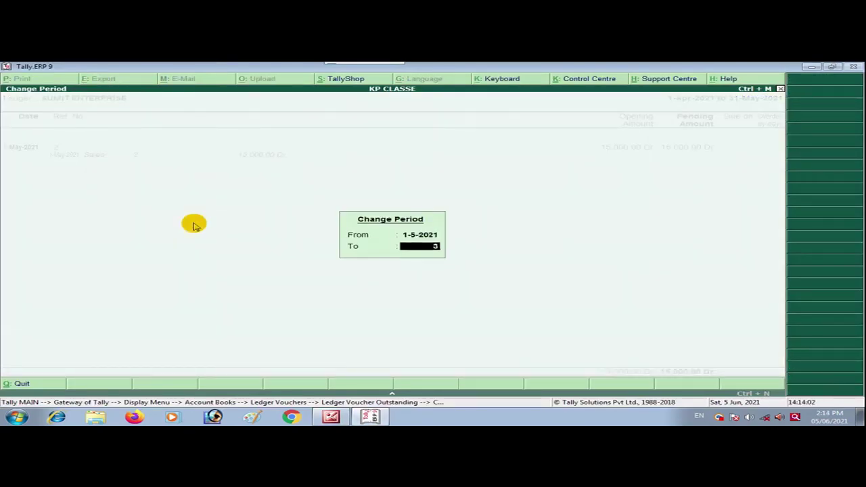
{"action": "type", "text": "1-7-21"}
{"action": "key", "text": "Return"}
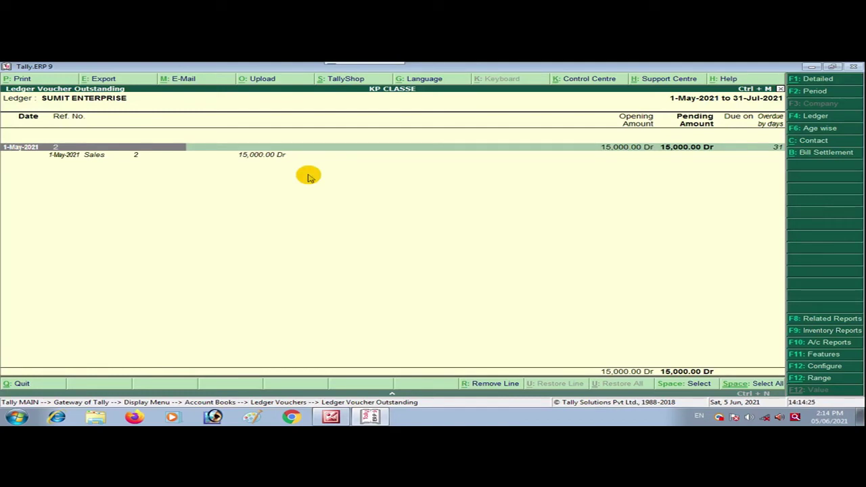
Step: Examine the detailed Interest Calculations report for the 1-May-2021 bill, and return to the outstanding report
{"action": "key", "text": "F8"}
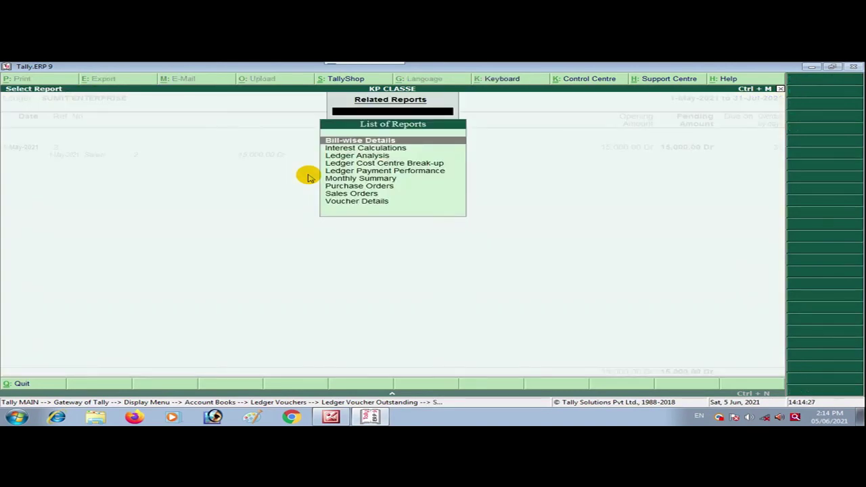
{"action": "key", "text": "Down"}
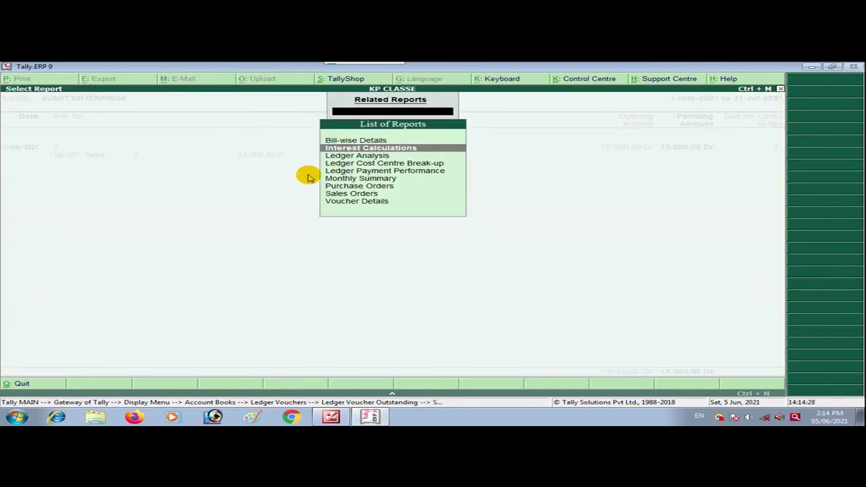
{"action": "left_click", "coordinate": [364, 149]}
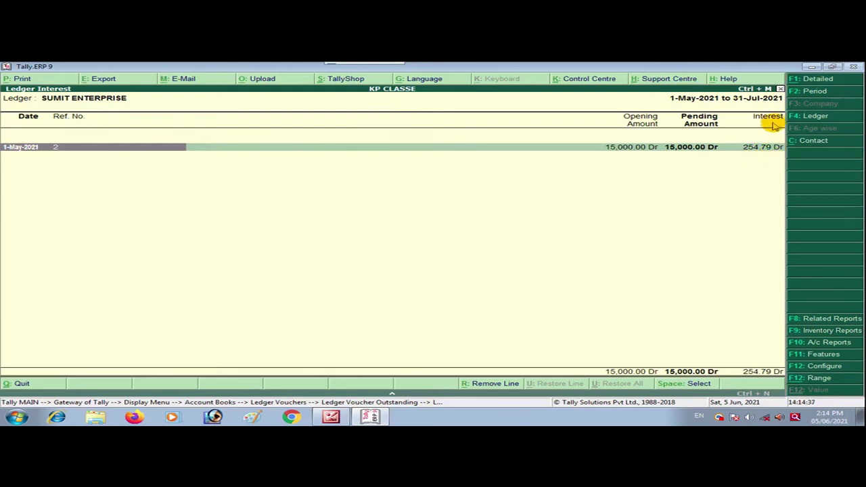
{"action": "key", "text": "alt+F1"}
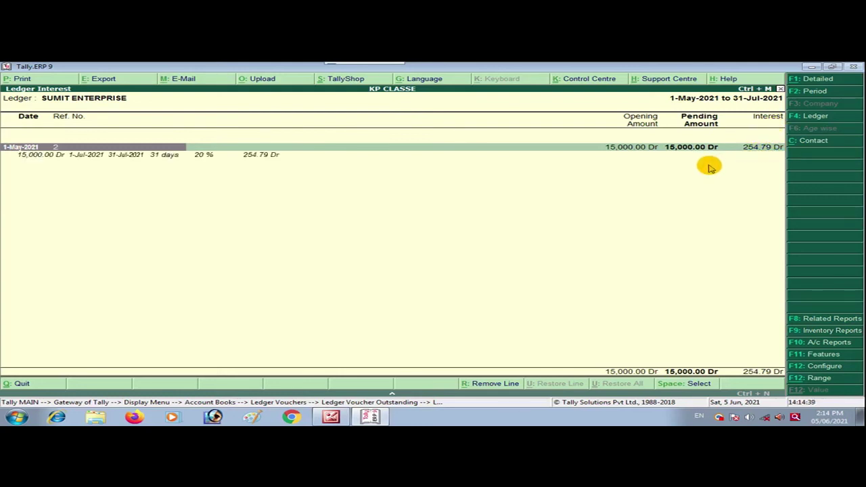
{"action": "key", "text": "Down"}
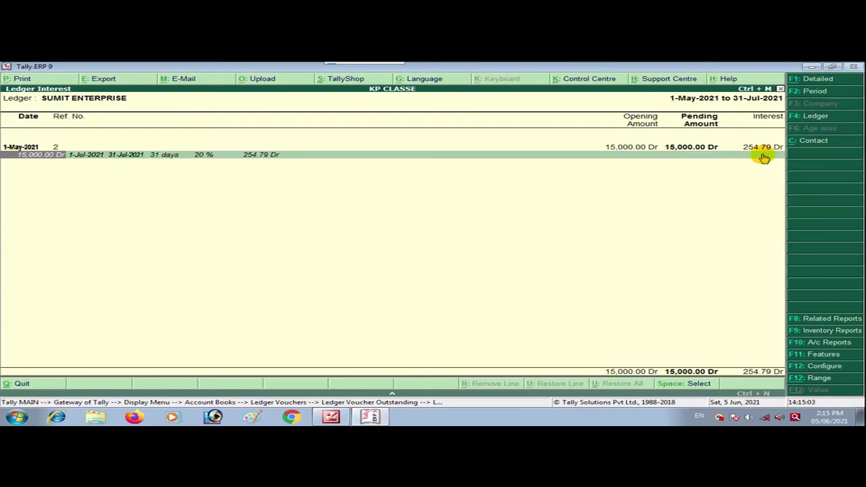
{"action": "key", "text": "Escape"}
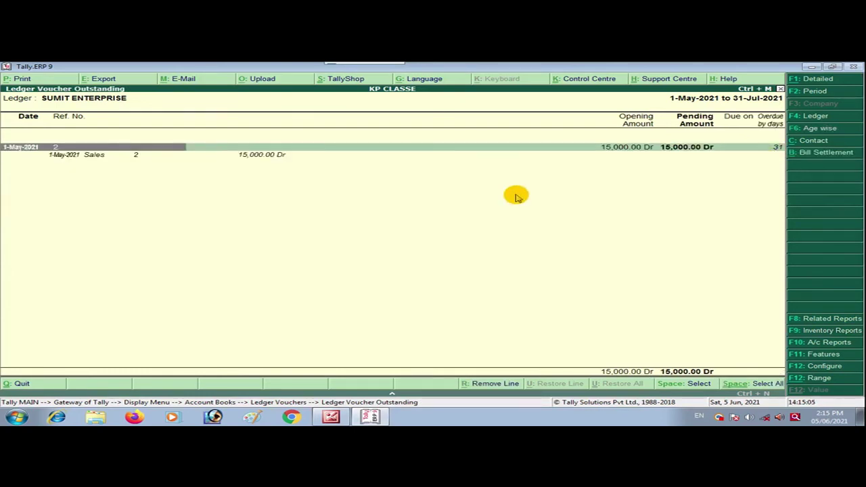
Step: Insert a journal voucher from the sales line of the 1-May-2021 bill
{"action": "key", "text": "Down"}
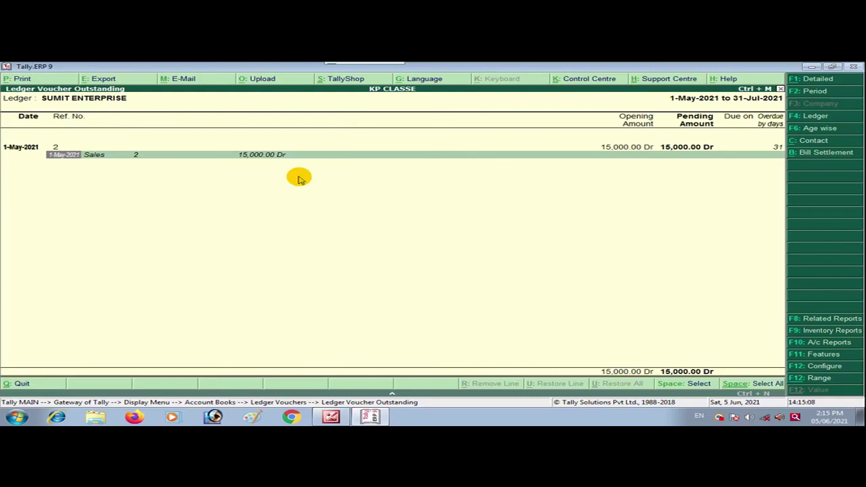
{"action": "key", "text": "Return"}
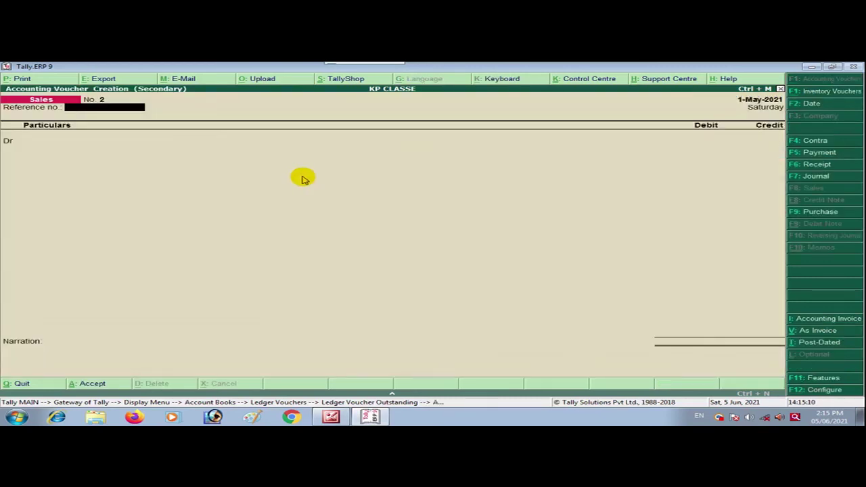
{"action": "key", "text": "F7"}
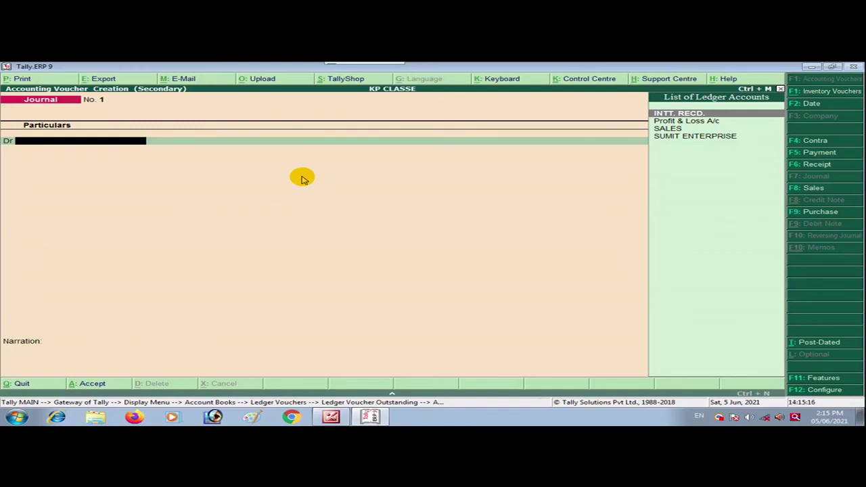
Step: Debit SUMIT ENTERPRISE with the interest amount of 254.79 in the journal voucher
{"action": "key", "text": "Down"}
{"action": "key", "text": "Down"}
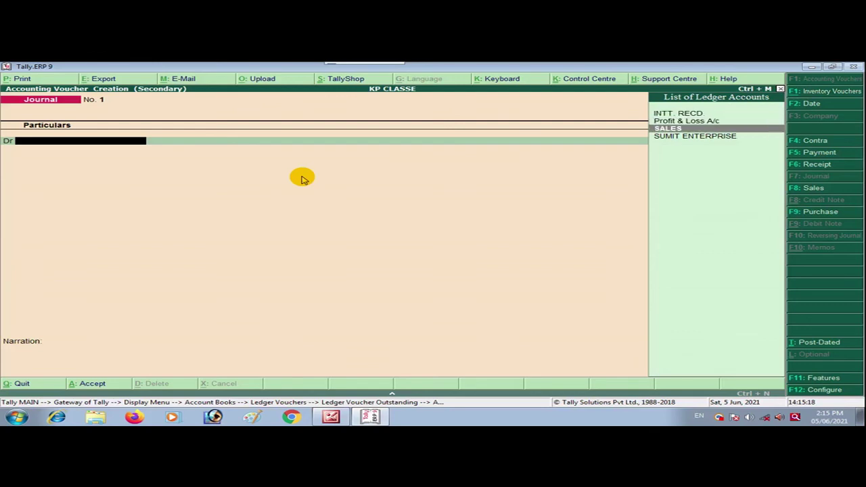
{"action": "key", "text": "Down"}
{"action": "key", "text": "Return"}
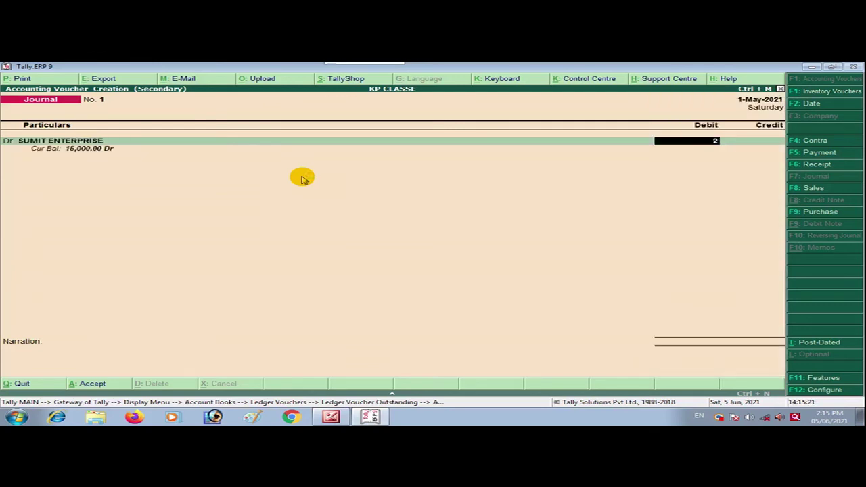
{"action": "type", "text": "254.79"}
{"action": "key", "text": "Return"}
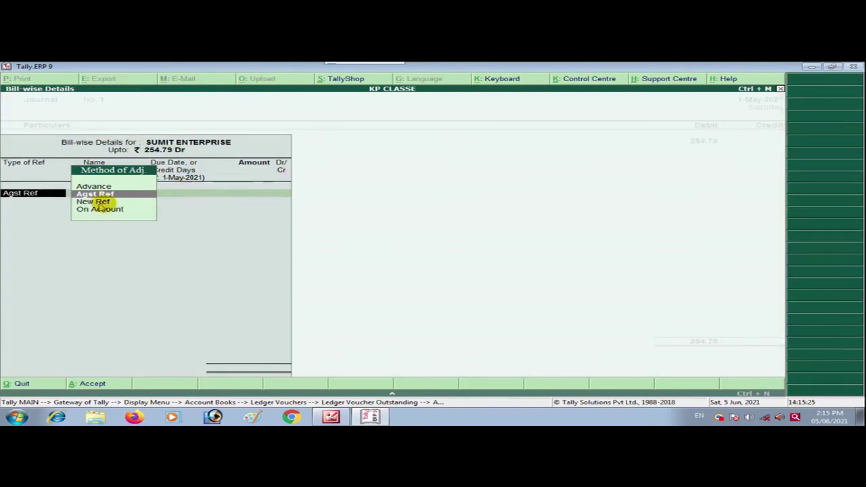
Step: Allocate the 254.79 debit as On Account in the bill-wise details
{"action": "key", "text": "Down"}
{"action": "key", "text": "Down"}
{"action": "key", "text": "Return"}
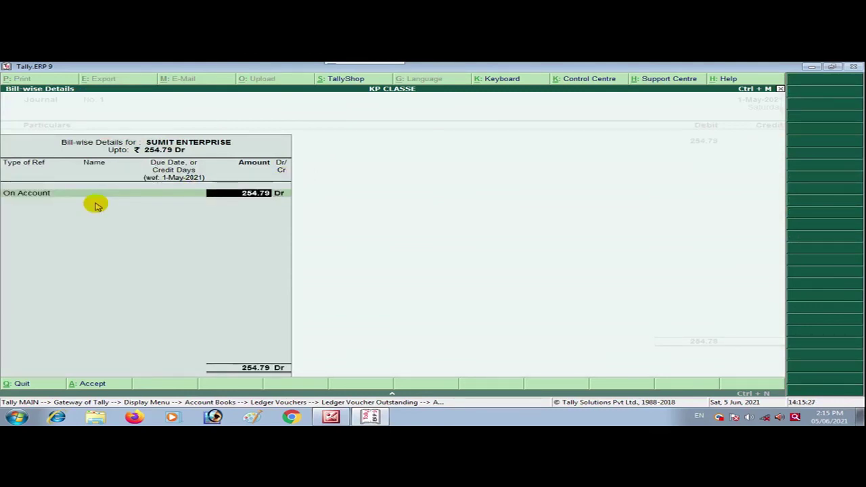
{"action": "key", "text": "Return"}
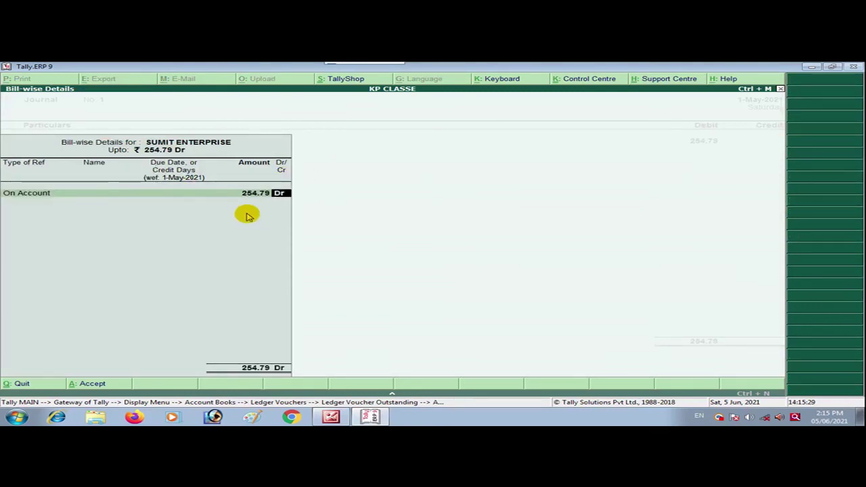
{"action": "key", "text": "Return"}
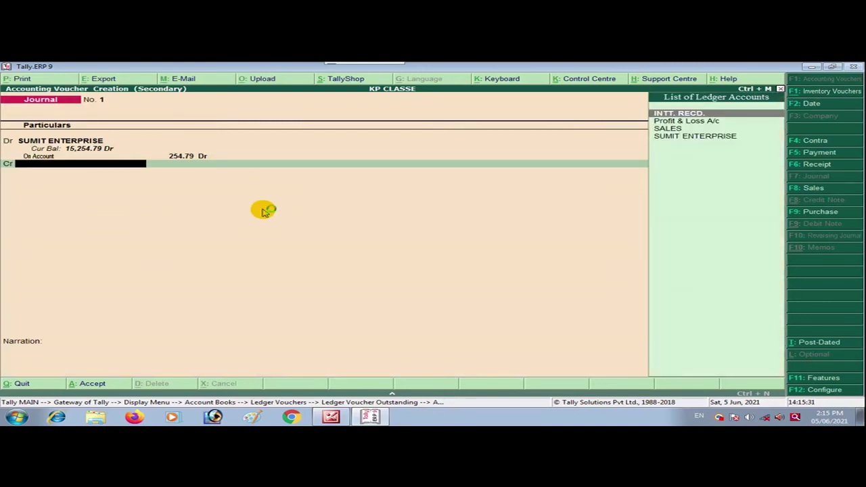
Step: Select INTT. RECD. as the journal's credit ledger, with 254.79 as the amount
{"action": "key", "text": "Down"}
{"action": "key", "text": "Up"}
{"action": "key", "text": "Return"}
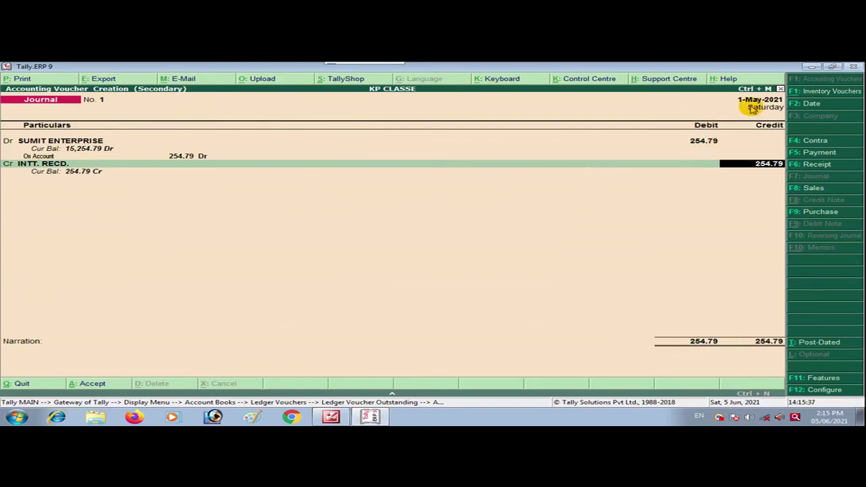
Step: Check the interest receipt date in the question image, set the journal voucher's date to 31-7-2021 and save it
{"action": "key", "text": "alt+Tab"}
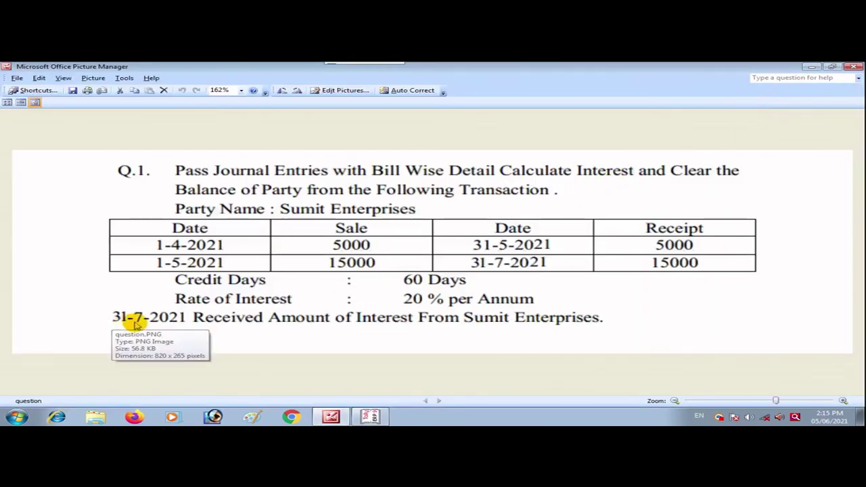
{"action": "key", "text": "alt+Tab"}
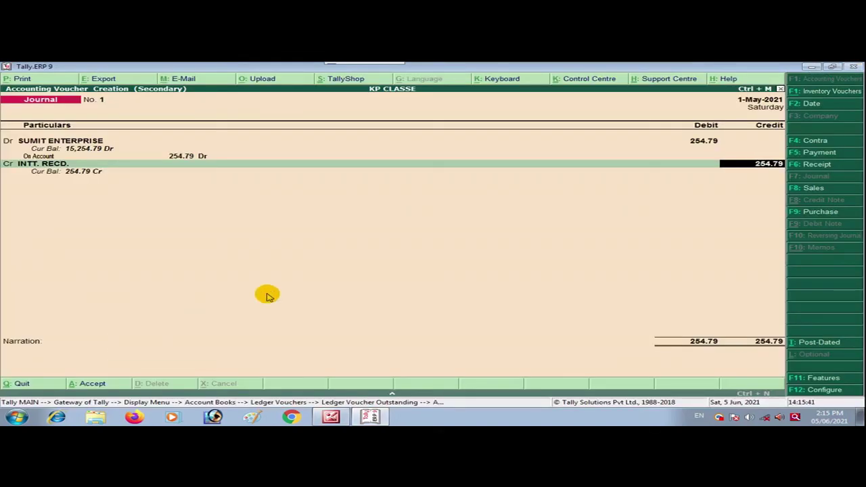
{"action": "key", "text": "F2"}
{"action": "type", "text": "31.07"}
{"action": "key", "text": "Return"}
{"action": "key", "text": "ctrl+a"}
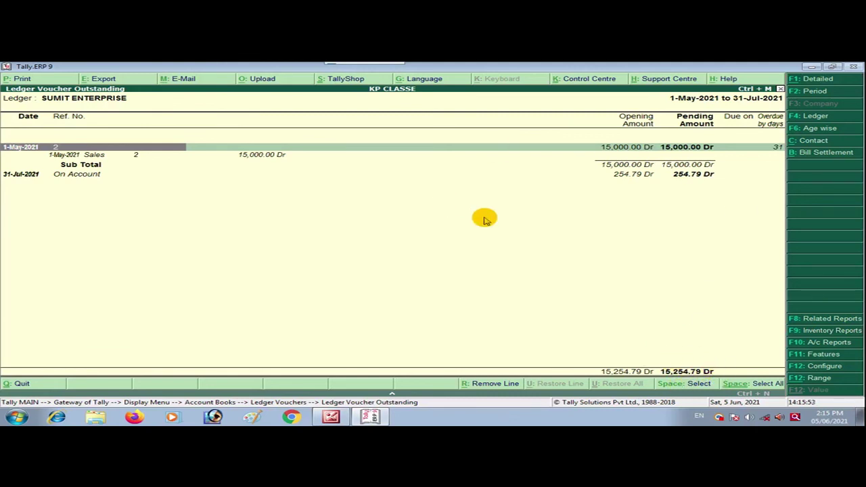
Step: Add a receipt voucher from the 1-May-2021 sales line, crediting SUMIT ENTERPRISE with 15,000
{"action": "left_click", "coordinate": [271, 153]}
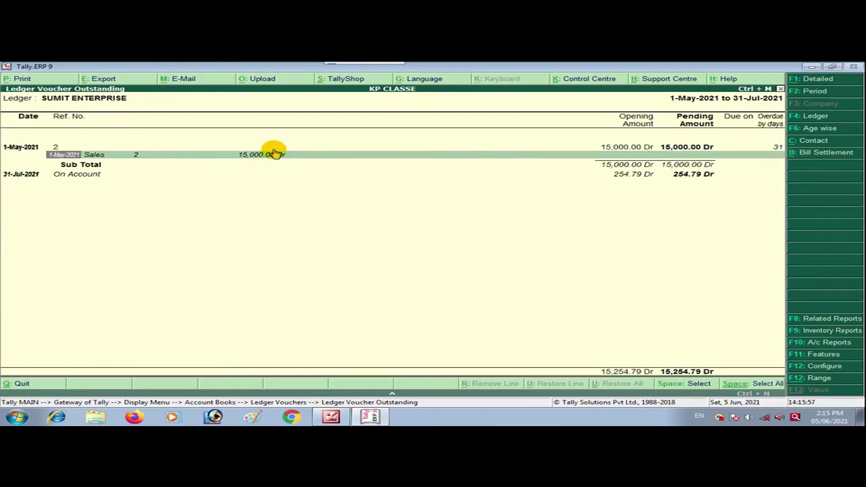
{"action": "double_click", "coordinate": [277, 153]}
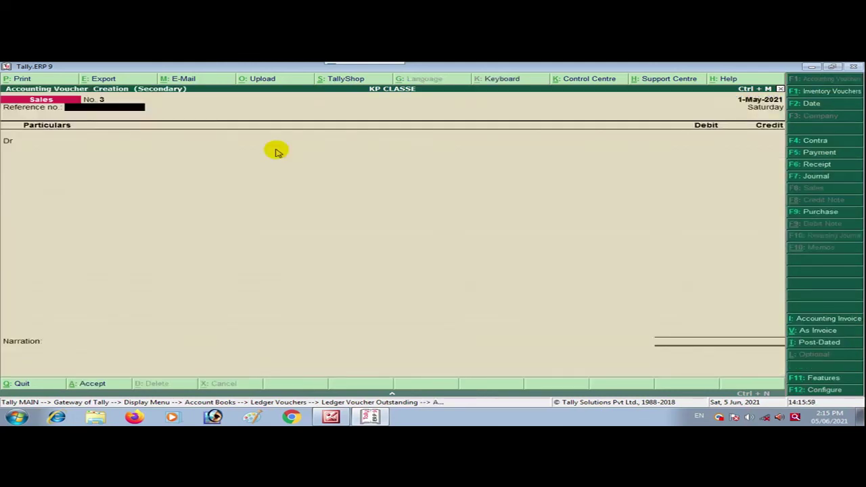
{"action": "key", "text": "F6"}
{"action": "key", "text": "Down"}
{"action": "key", "text": "Down"}
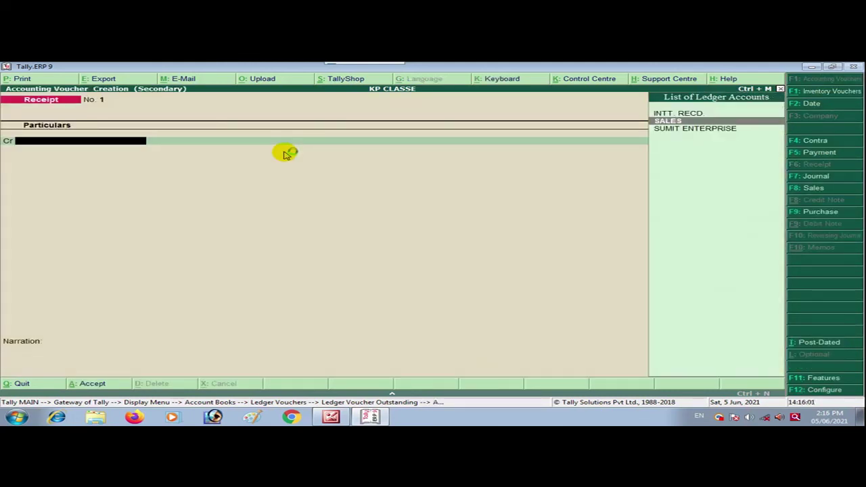
{"action": "key", "text": "Return"}
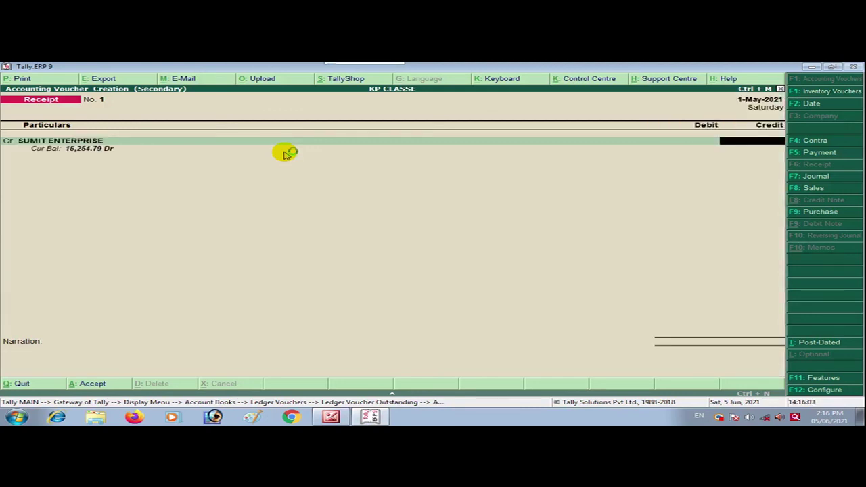
{"action": "type", "text": "15,000"}
{"action": "key", "text": "Return"}
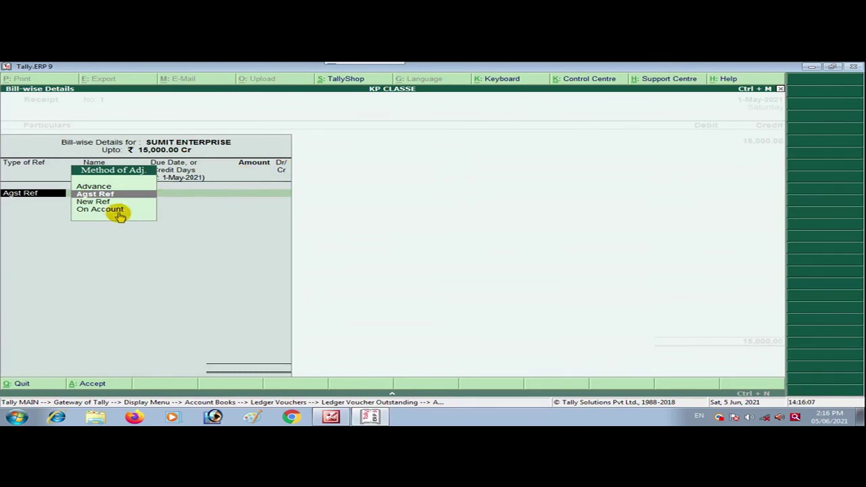
Step: Allocate the 15,000 as Agst Ref to bill 2 of 1-May-2021, debit Cash and save the receipt
{"action": "key", "text": "Return"}
{"action": "key", "text": "Down"}
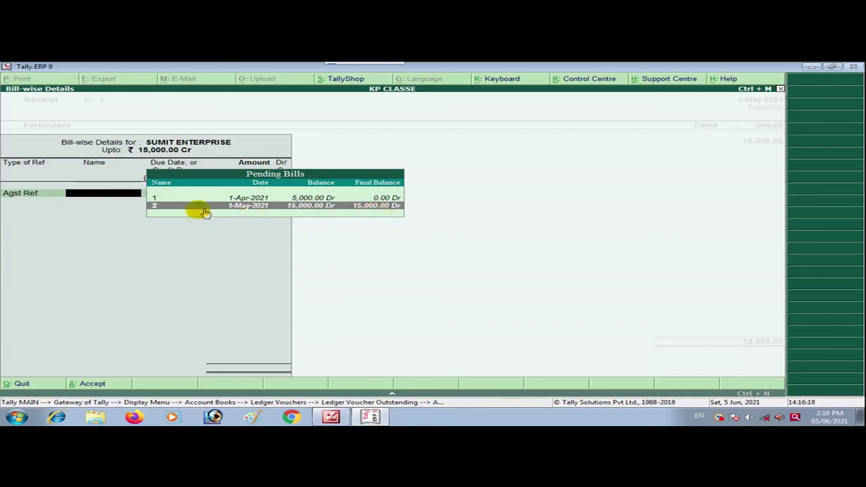
{"action": "key", "text": "Return"}
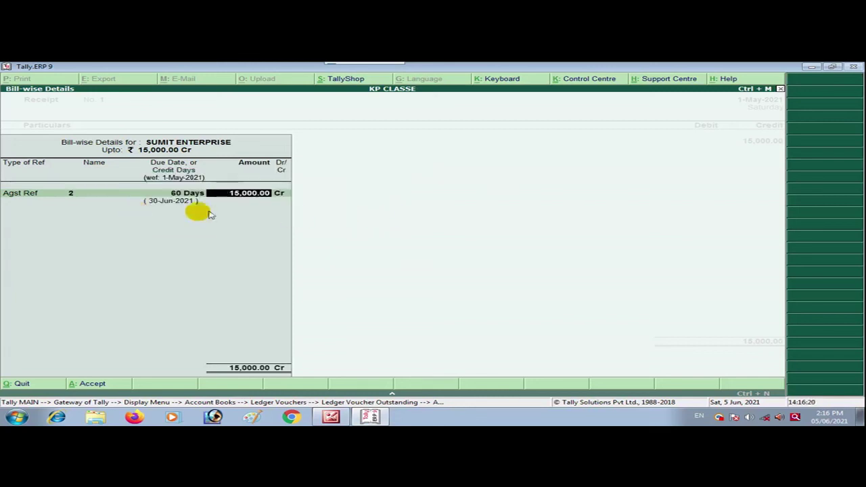
{"action": "key", "text": "Return"}
{"action": "key", "text": "Return"}
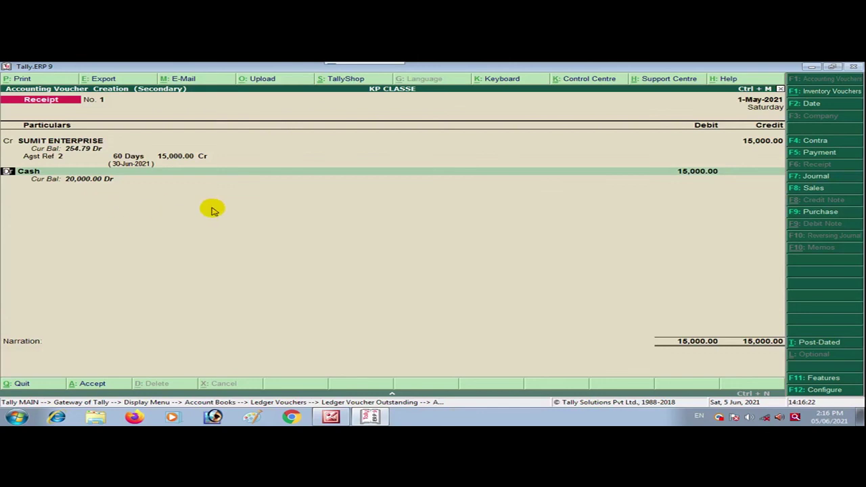
{"action": "key", "text": "ctrl+a"}
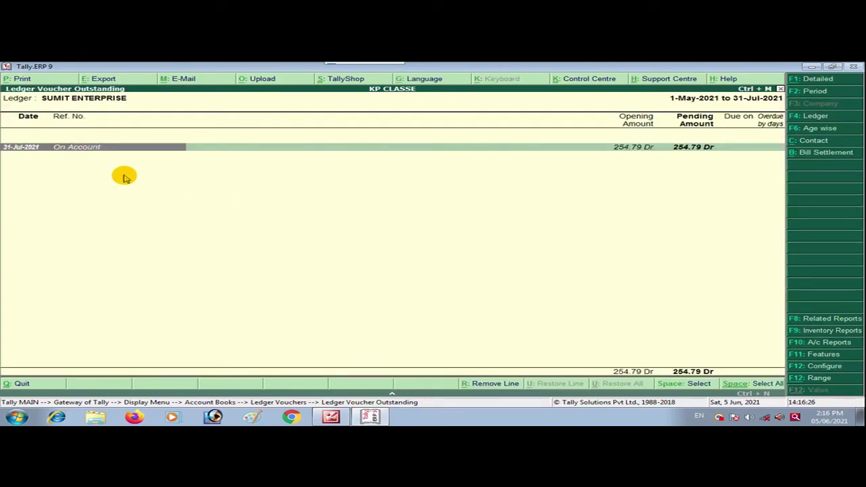
Step: Add a receipt voucher from the On Account entry's 31-Jul-2021 journal line, crediting SUMIT ENTERPRISE with 254.79
{"action": "left_click", "coordinate": [652, 184]}
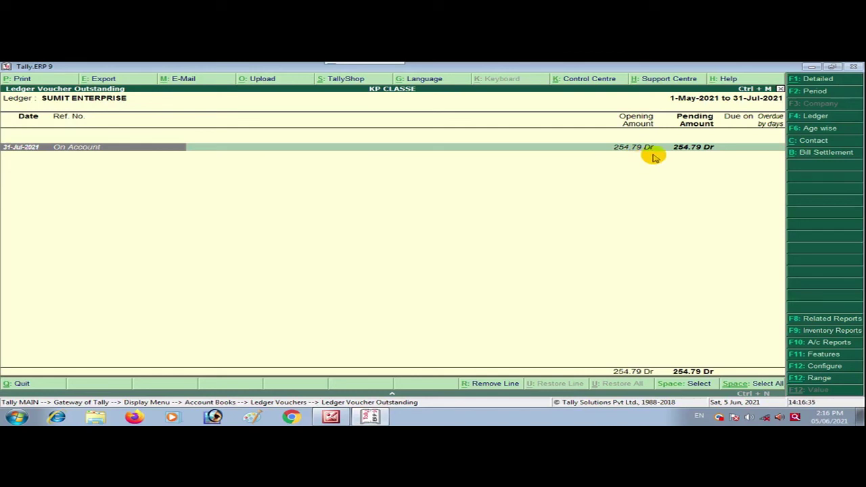
{"action": "key", "text": "alt+F1"}
{"action": "key", "text": "Down"}
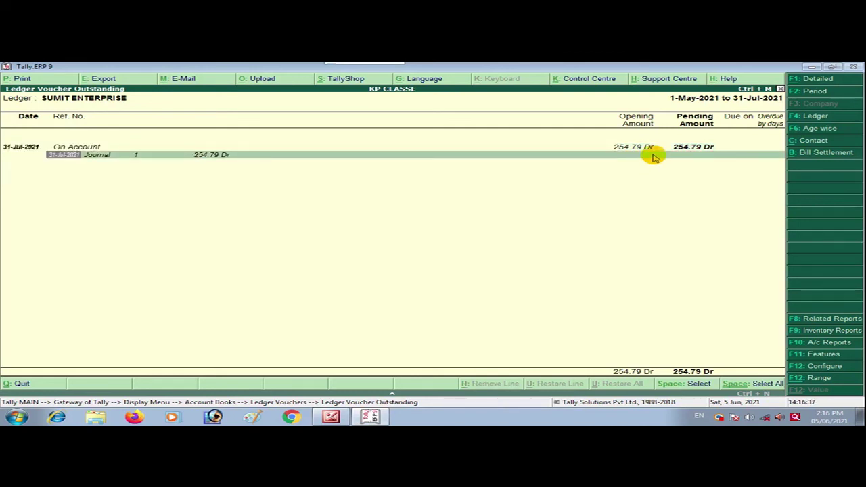
{"action": "key", "text": "Return"}
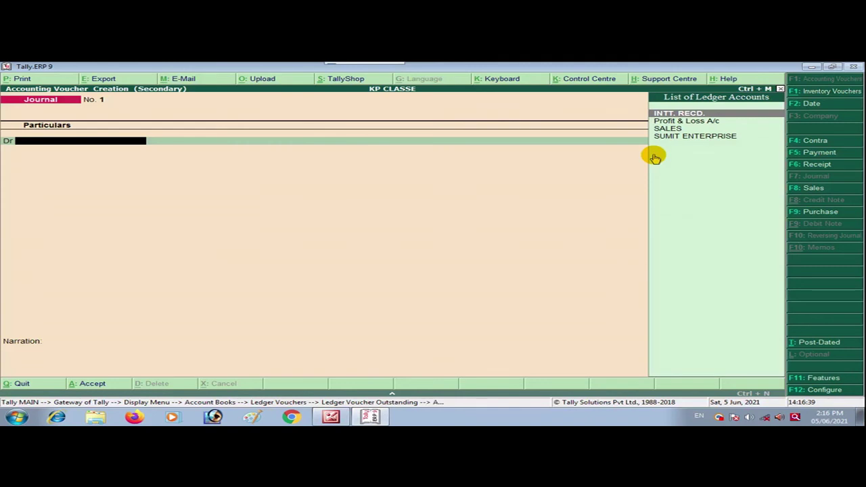
{"action": "key", "text": "F6"}
{"action": "key", "text": "Down"}
{"action": "key", "text": "Down"}
{"action": "key", "text": "Return"}
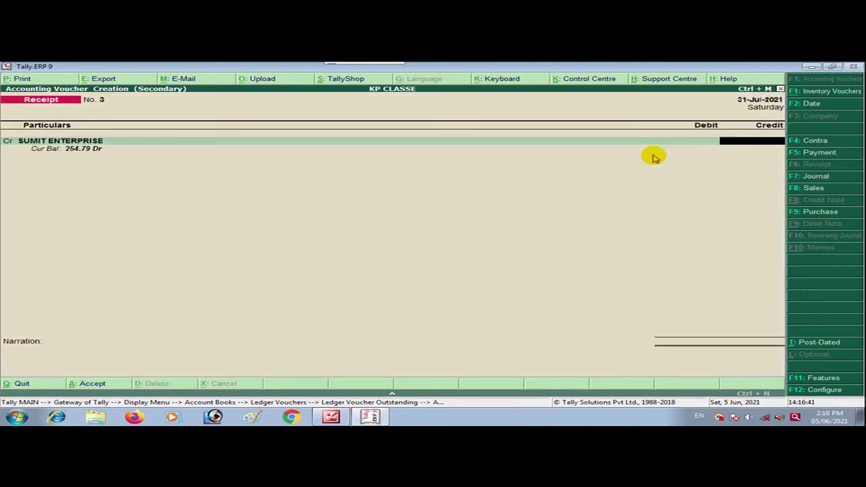
{"action": "type", "text": "254.79"}
{"action": "key", "text": "Return"}
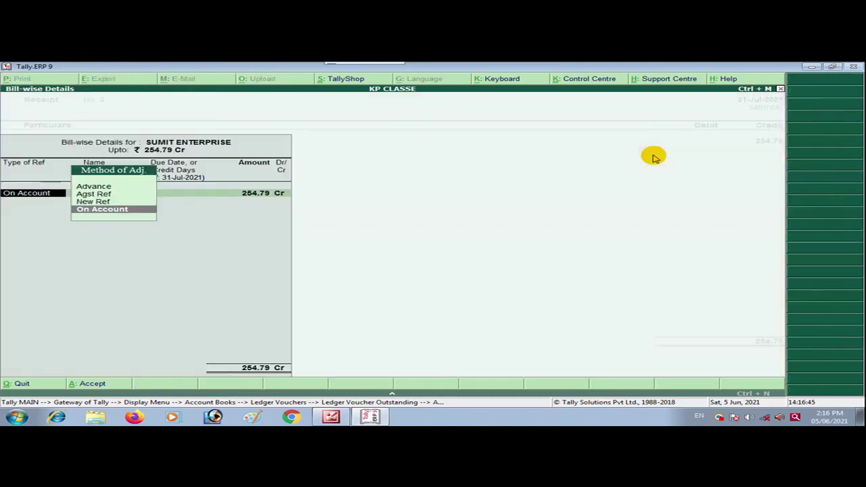
Step: Allocate the 254.79 credit as On Account, debit Cash with the same amount and save the receipt
{"action": "key", "text": "Return"}
{"action": "key", "text": "Return"}
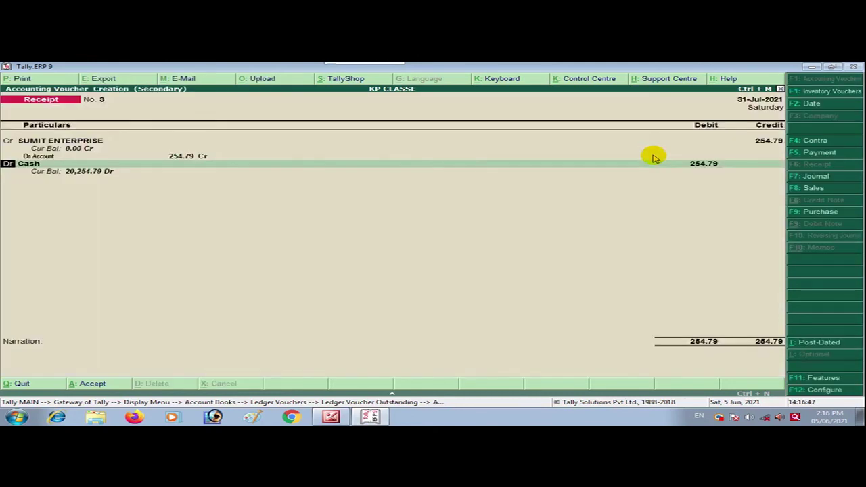
{"action": "key", "text": "Return"}
{"action": "key", "text": "Return"}
{"action": "key", "text": "Return"}
{"action": "key", "text": "Return"}
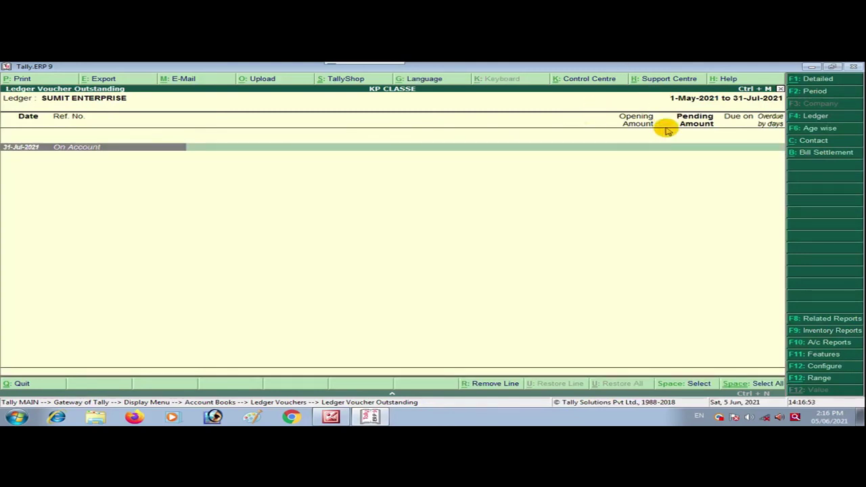
Step: Return to SUMIT ENTERPRISE's ledger vouchers and set the period from 1-4-2021 to 31-7-2021
{"action": "key", "text": "Escape"}
{"action": "key", "text": "F2"}
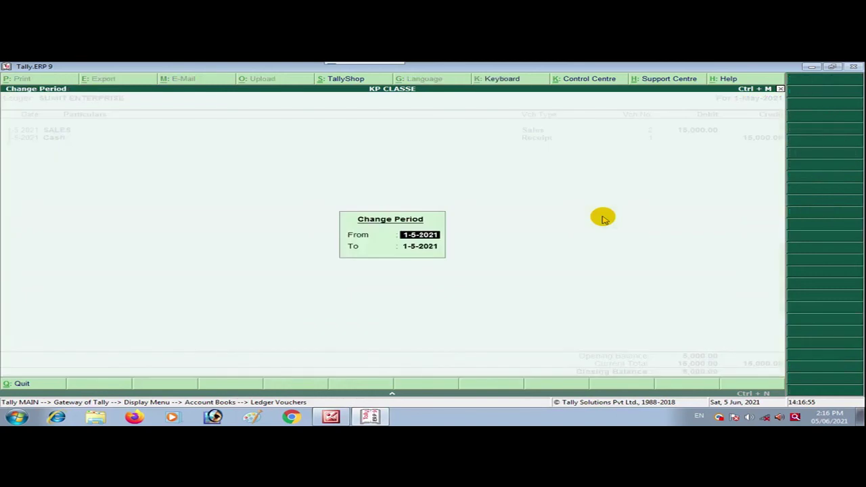
{"action": "type", "text": "1-4-2021"}
{"action": "key", "text": "Return"}
{"action": "type", "text": "31-7-2021"}
{"action": "key", "text": "Return"}
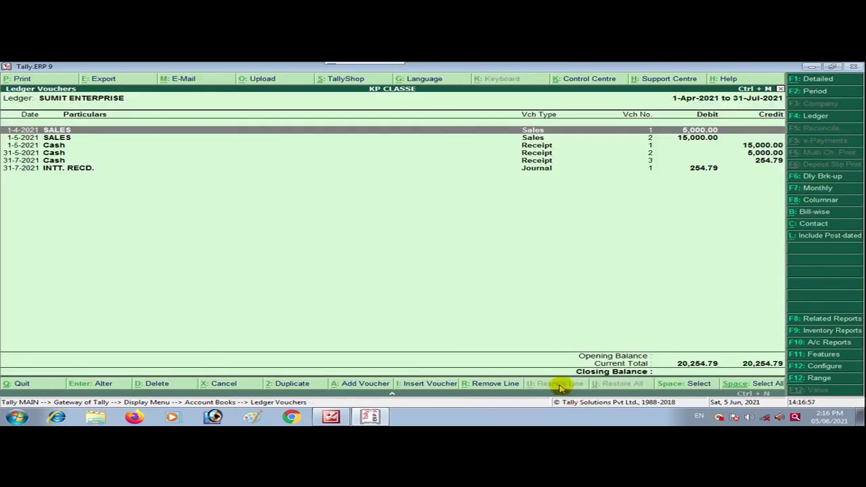